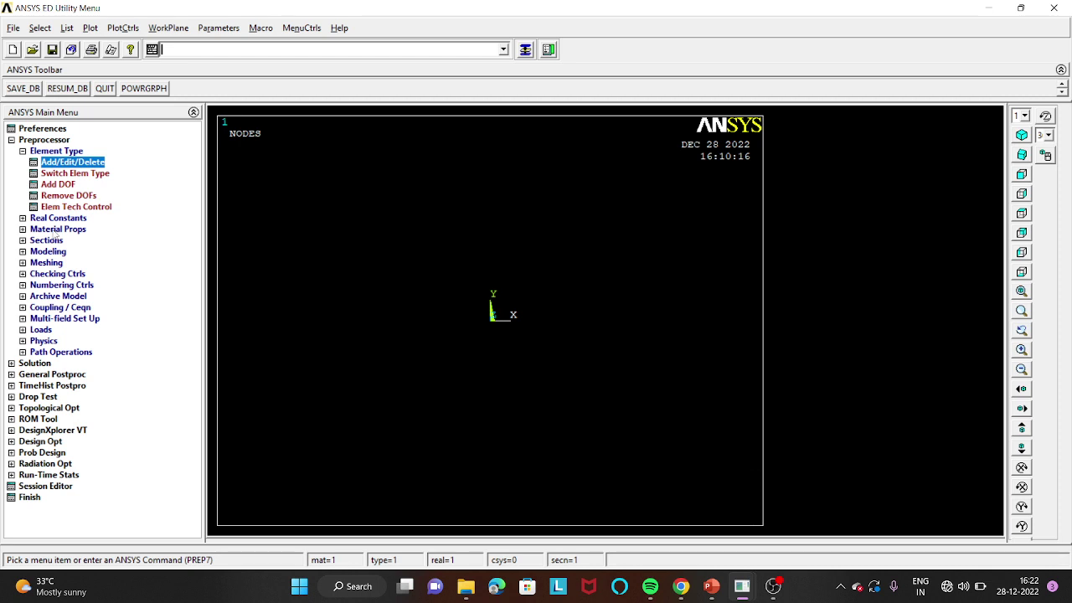
# Choose the structural linear elastic isotropic behavior for material model number 1
pyautogui.click(57, 229)
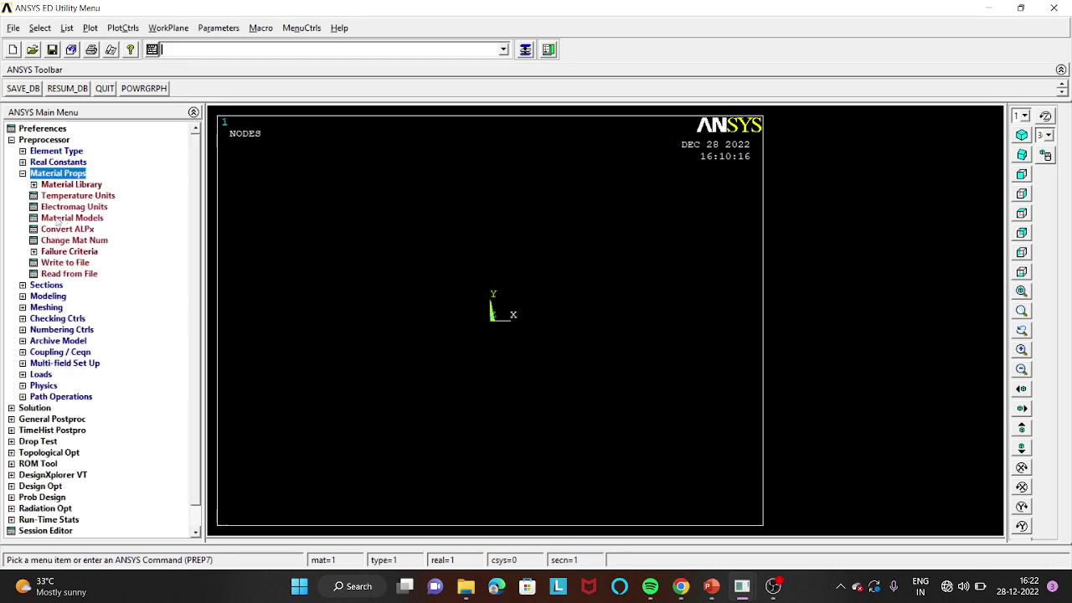
pyautogui.click(59, 219)
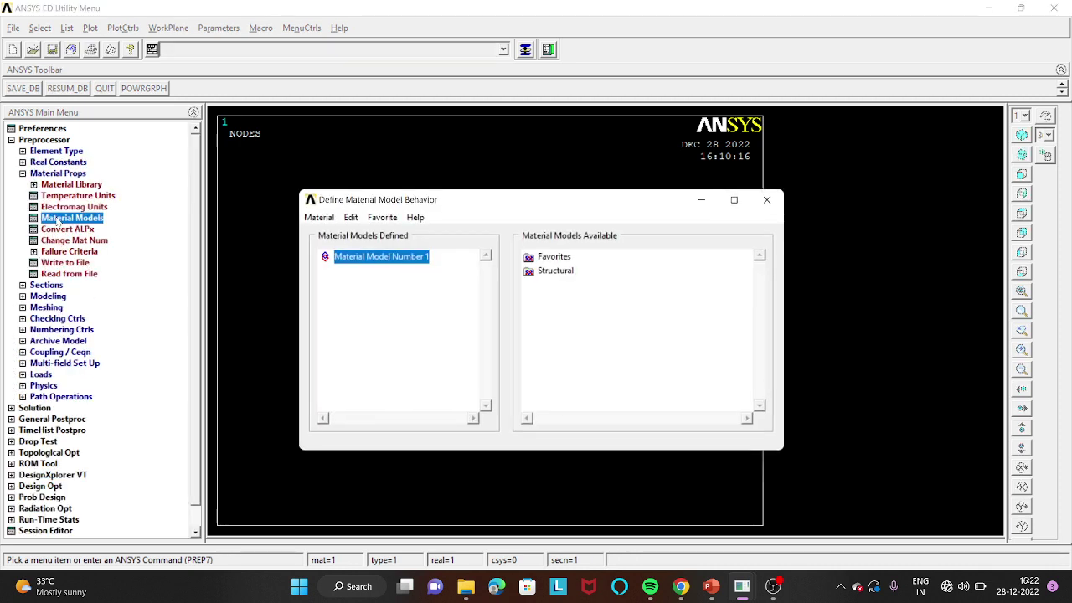
pyautogui.click(551, 272)
pyautogui.doubleClick(551, 273)
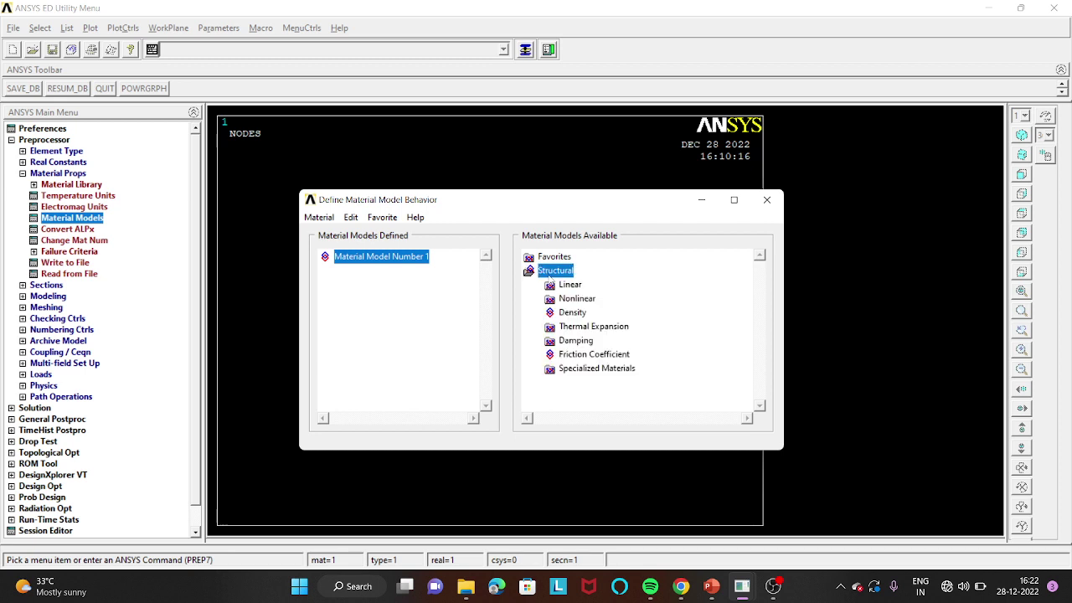
pyautogui.click(569, 286)
pyautogui.doubleClick(569, 285)
pyautogui.click(590, 299)
pyautogui.doubleClick(590, 299)
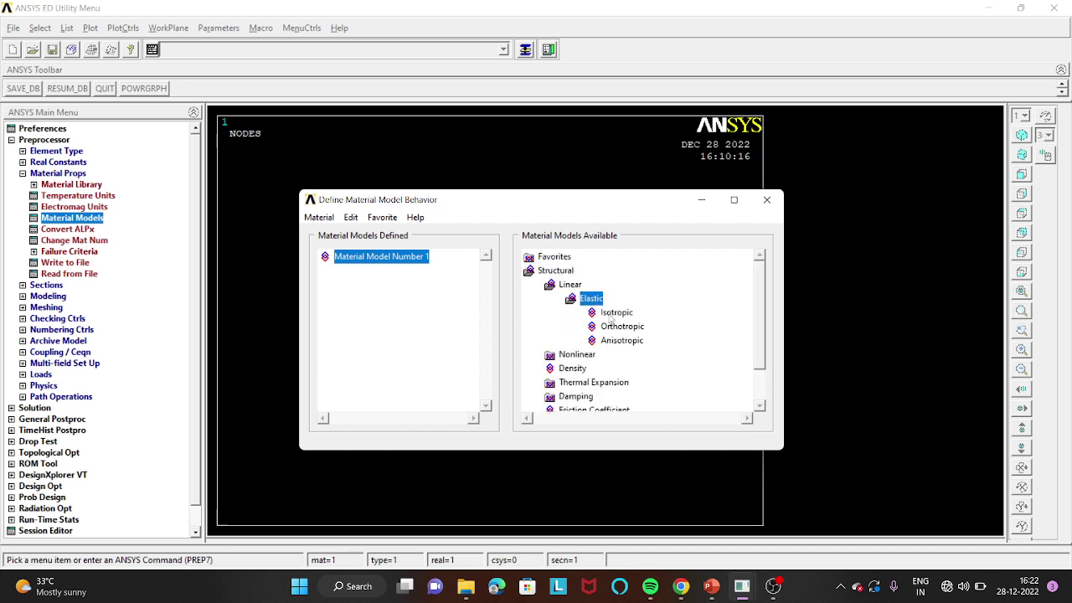
pyautogui.doubleClick(615, 312)
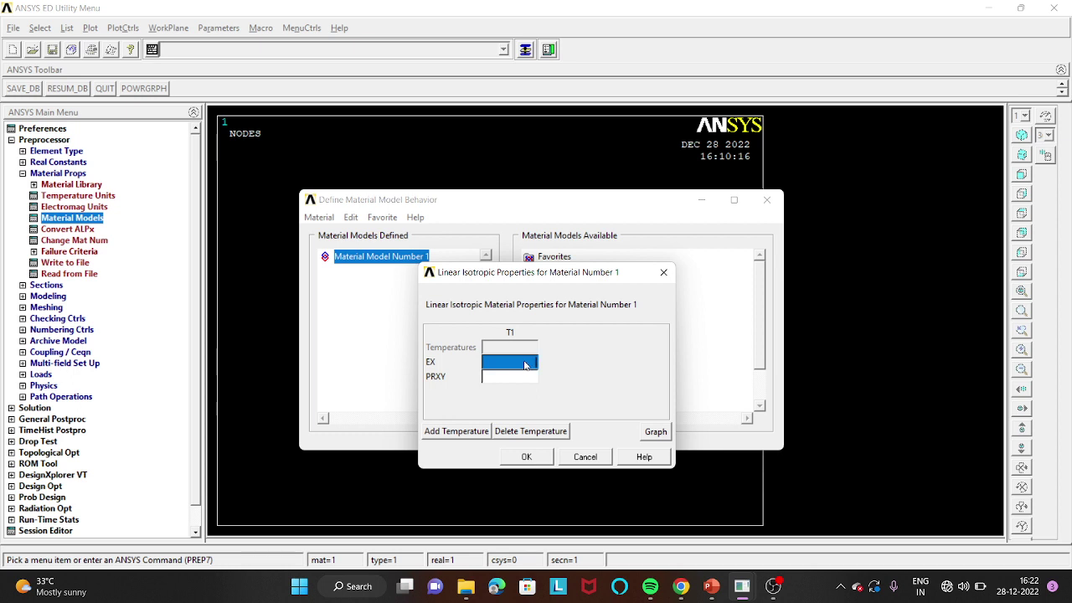
# Set EX to 210e3 and PRXY to 0.27 for material 1, and close the material model definition
pyautogui.write('2')
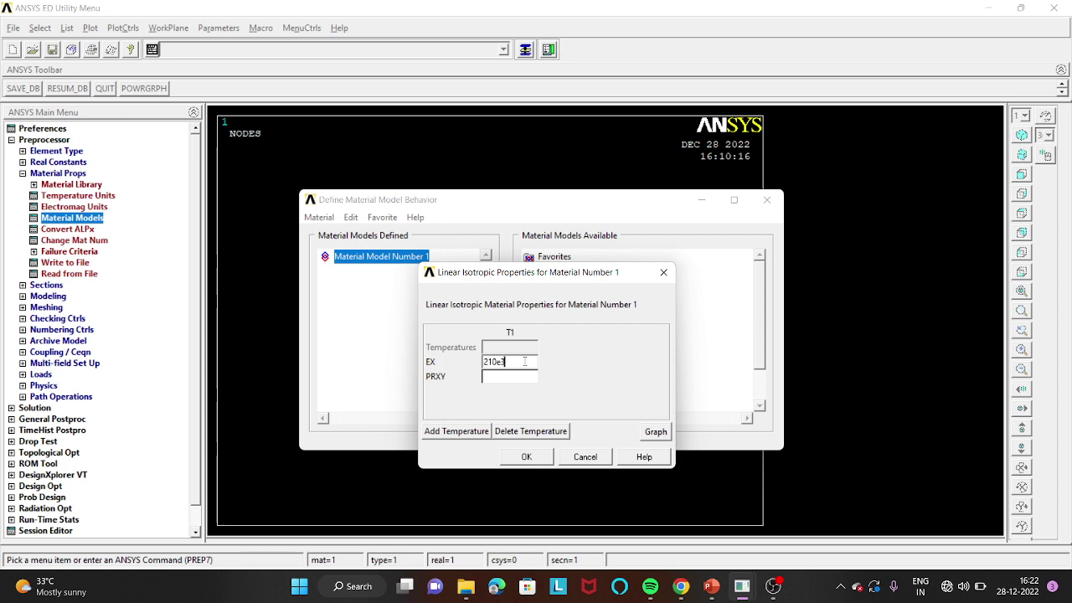
pyautogui.write('10e3')
pyautogui.click(500, 379)
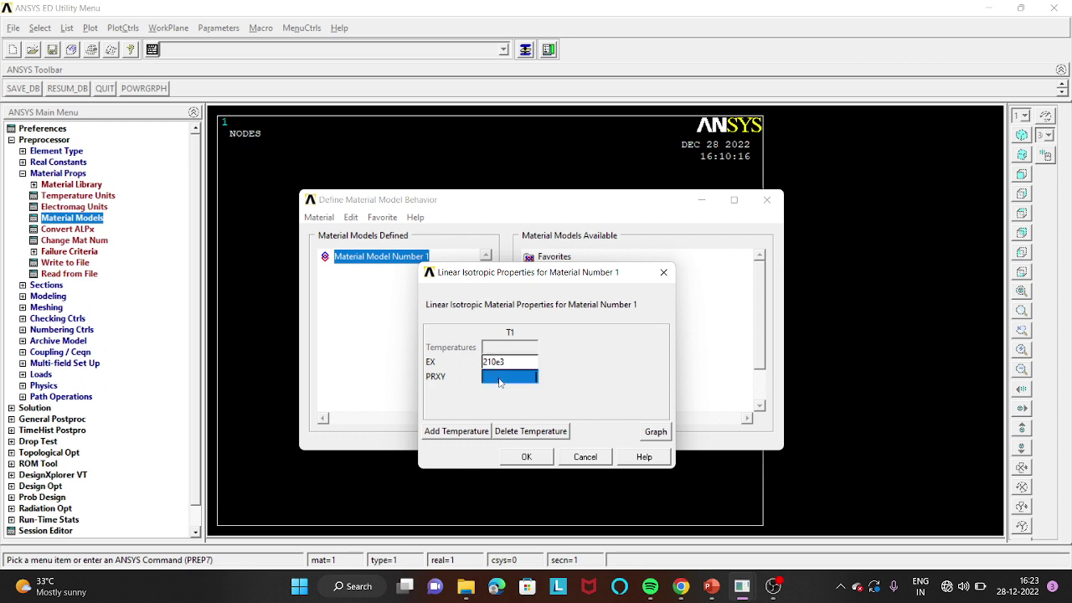
pyautogui.write('0')
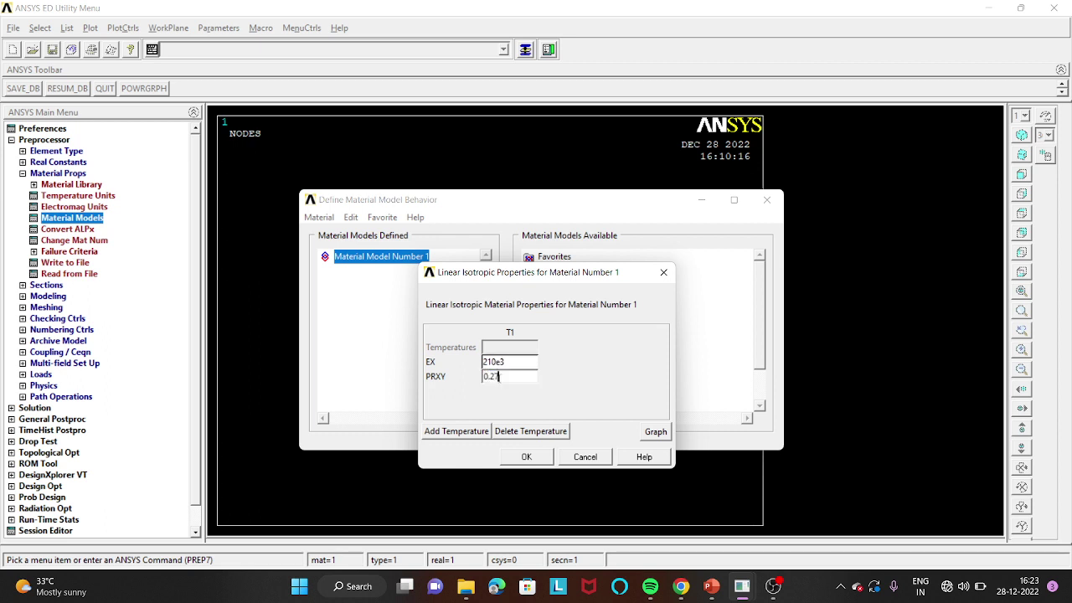
pyautogui.write('.27')
pyautogui.click(526, 457)
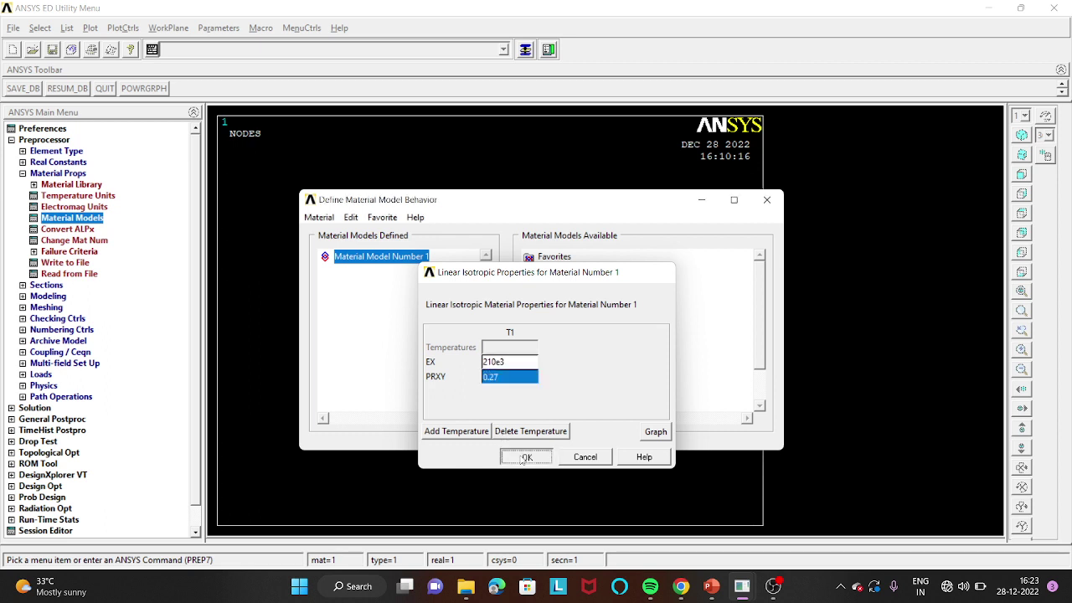
pyautogui.click(766, 199)
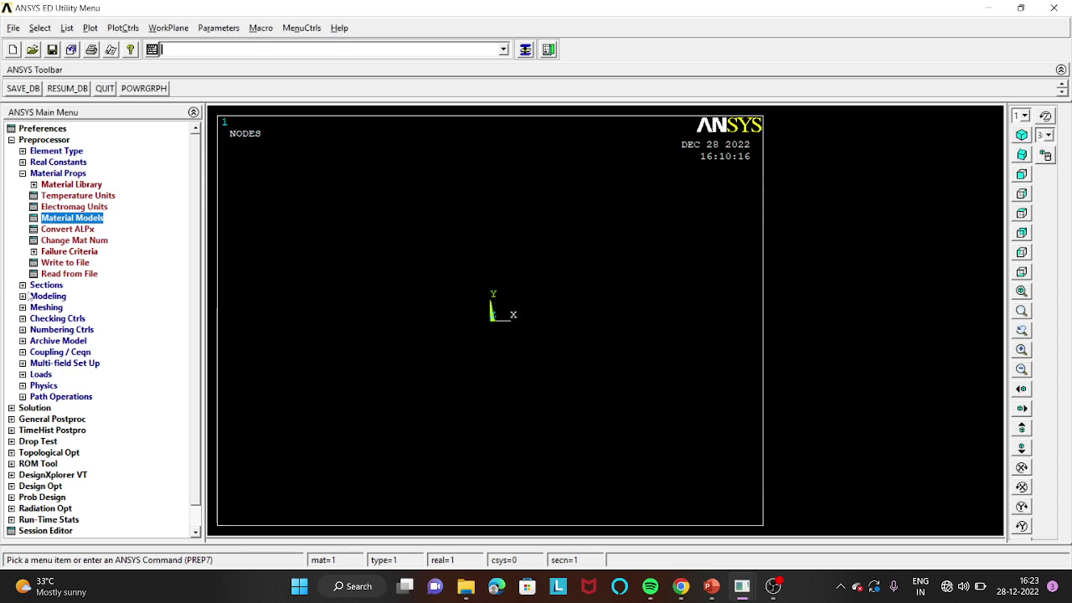
# Define a common rectangular beam section with ID 1, width B 200 and height H 300
pyautogui.click(41, 286)
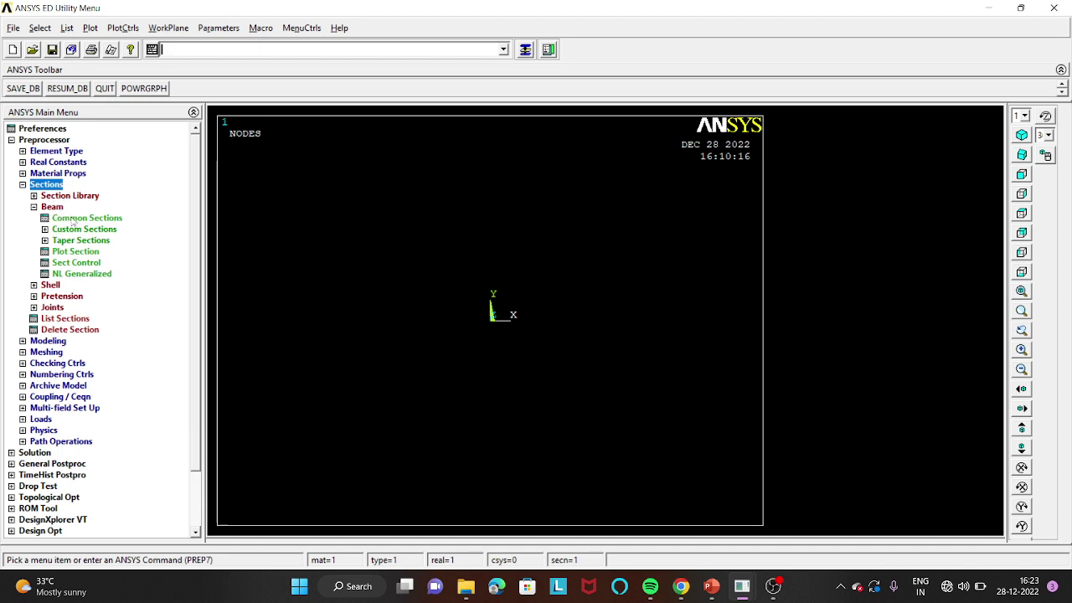
pyautogui.click(65, 219)
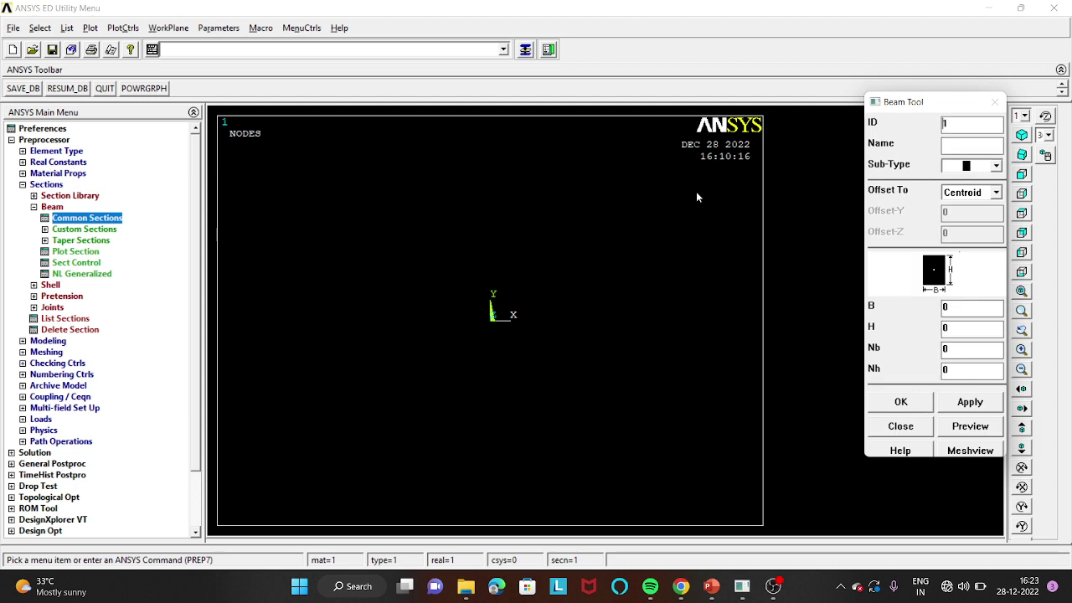
pyautogui.doubleClick(971, 307)
pyautogui.write('200')
pyautogui.doubleClick(968, 329)
pyautogui.write('300')
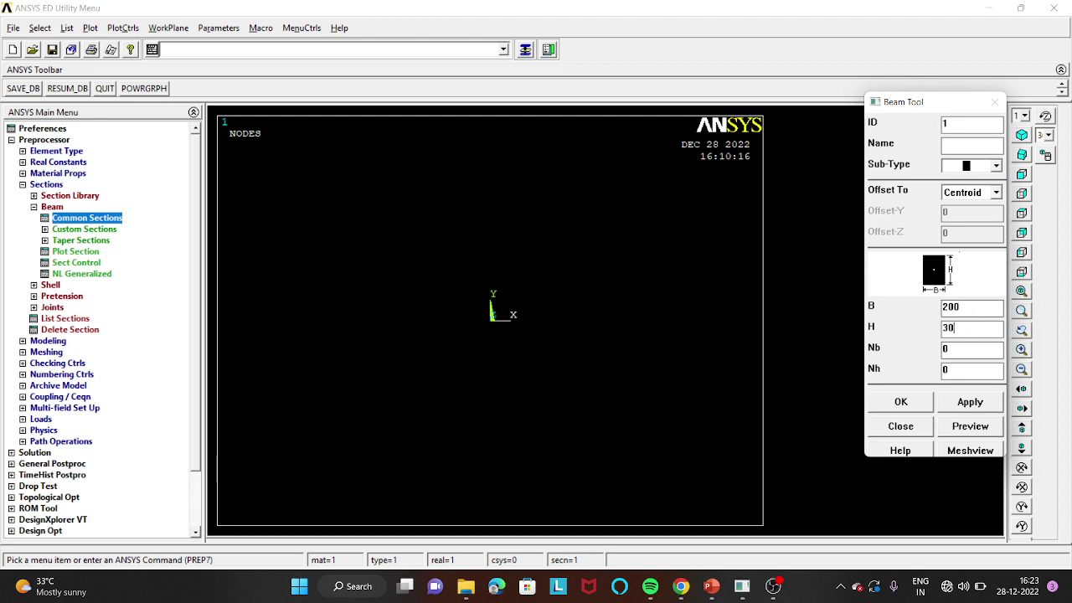
pyautogui.click(910, 404)
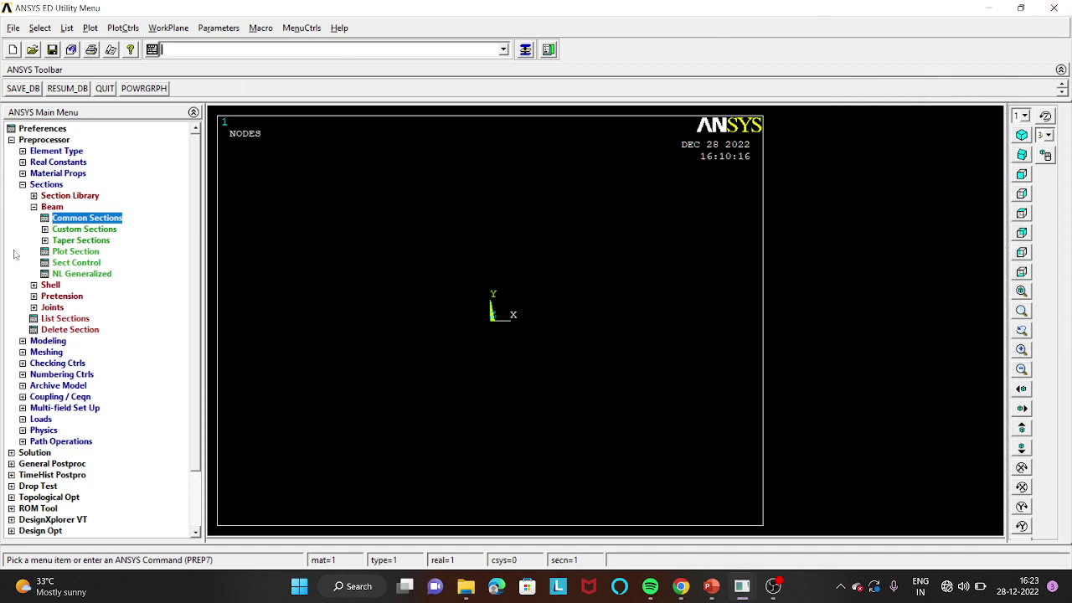
# Create keypoint 1 at (0, 0, 0) and keypoint 2 at (5000, 0, 0) in the active coordinate system
pyautogui.click(23, 186)
pyautogui.click(23, 196)
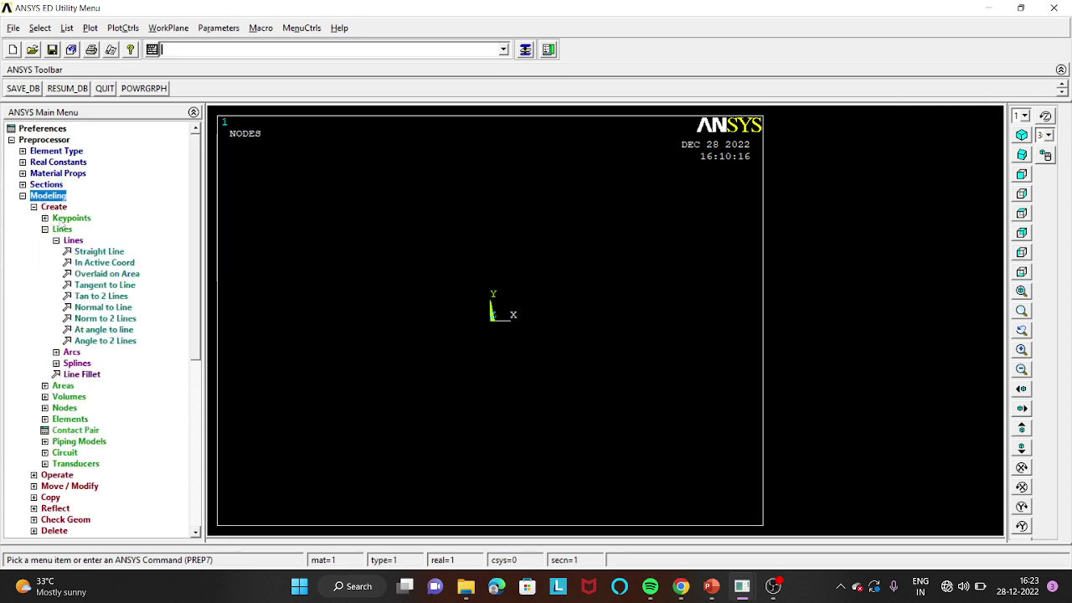
pyautogui.click(65, 218)
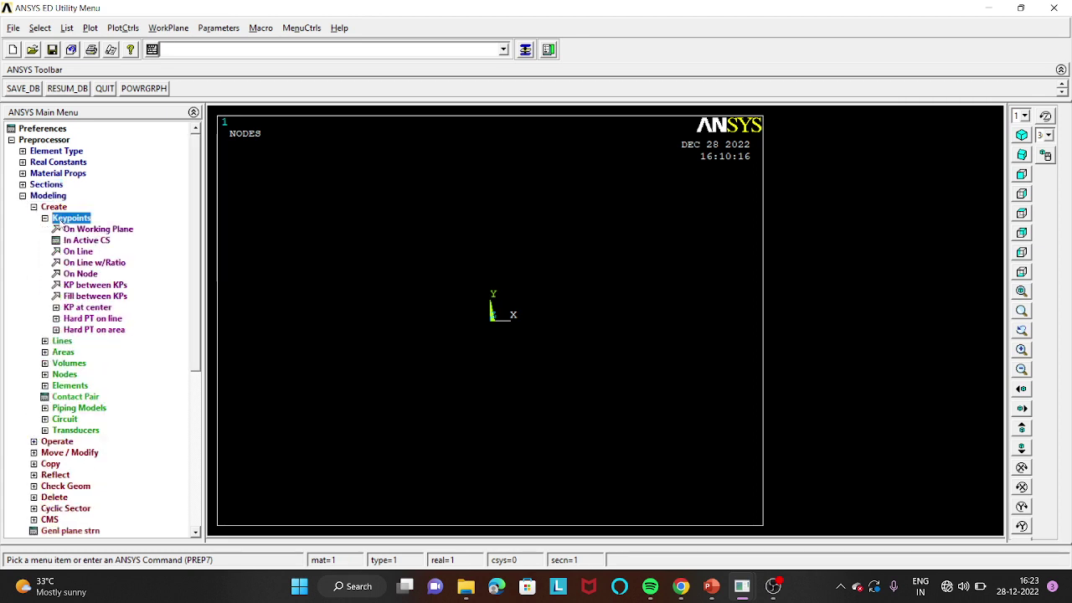
pyautogui.click(77, 241)
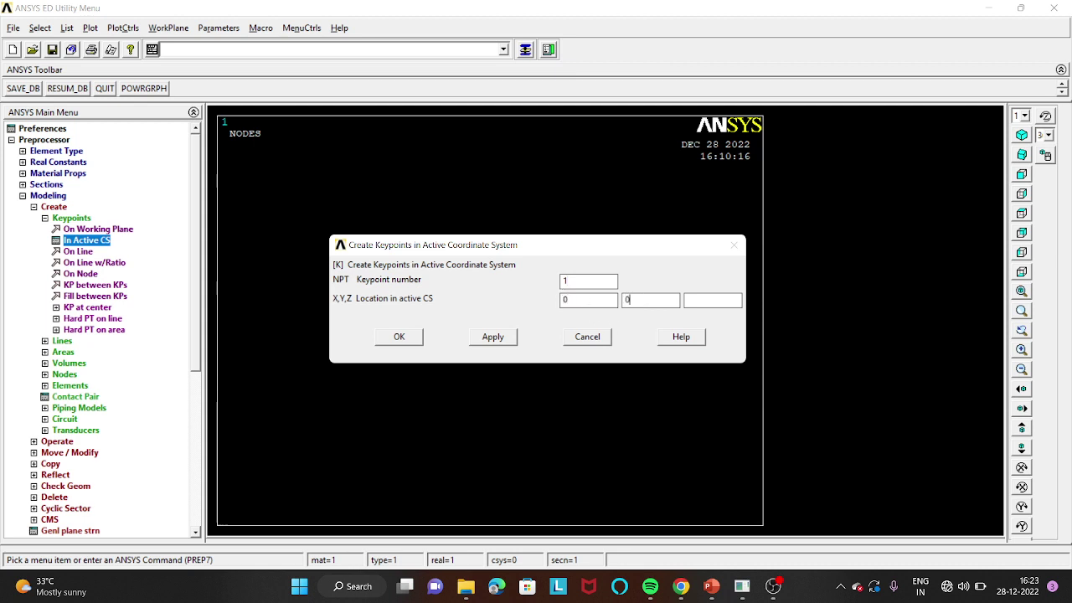
pyautogui.click(711, 300)
pyautogui.click(491, 338)
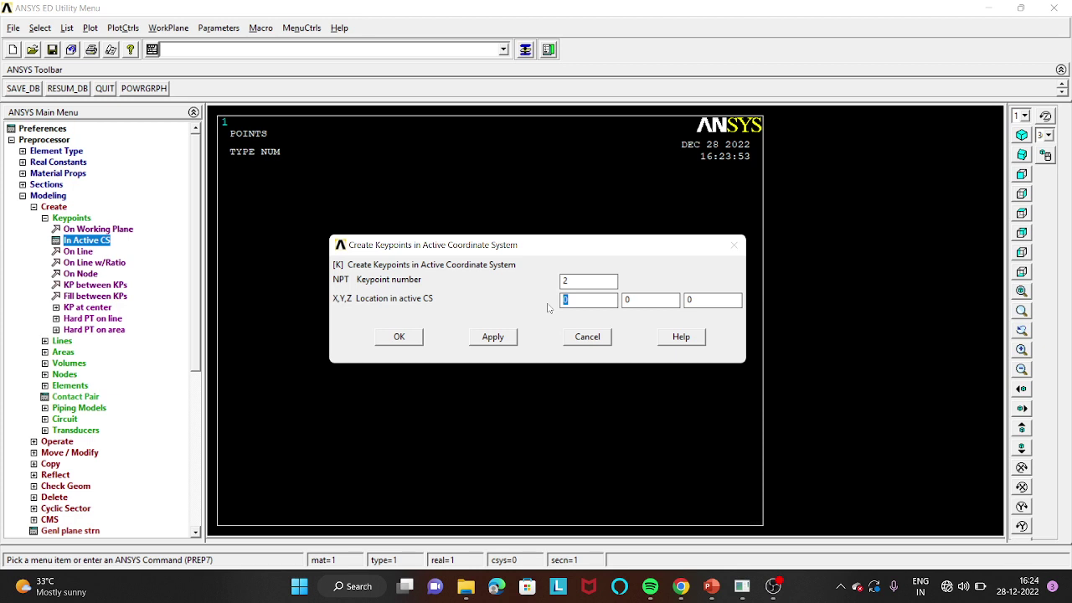
pyautogui.write('5000')
pyautogui.click(402, 337)
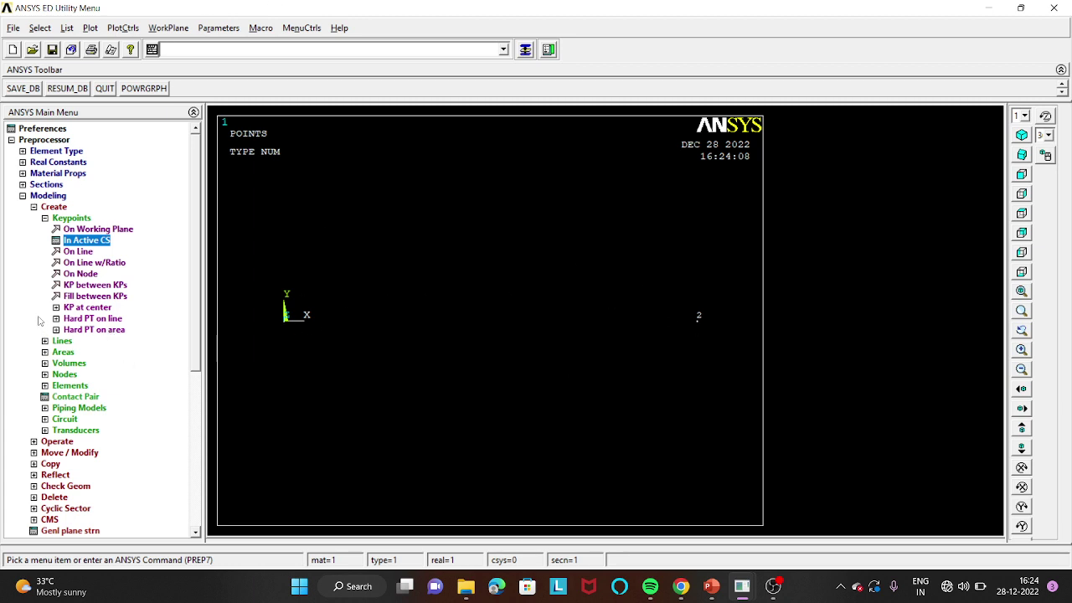
# Create a straight line from keypoint 1 to keypoint 2
pyautogui.click(52, 341)
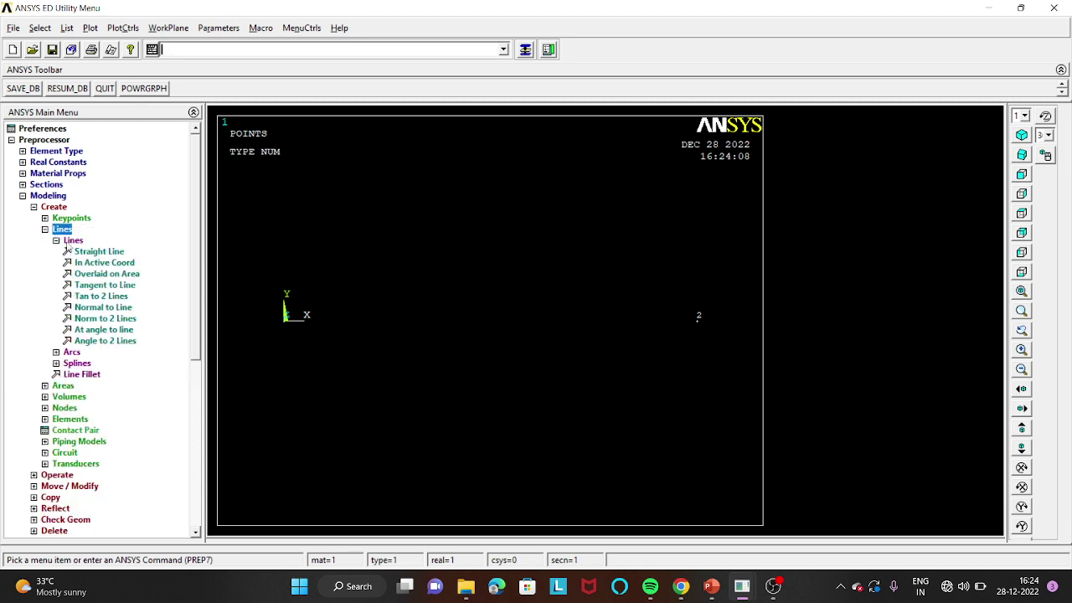
pyautogui.doubleClick(96, 251)
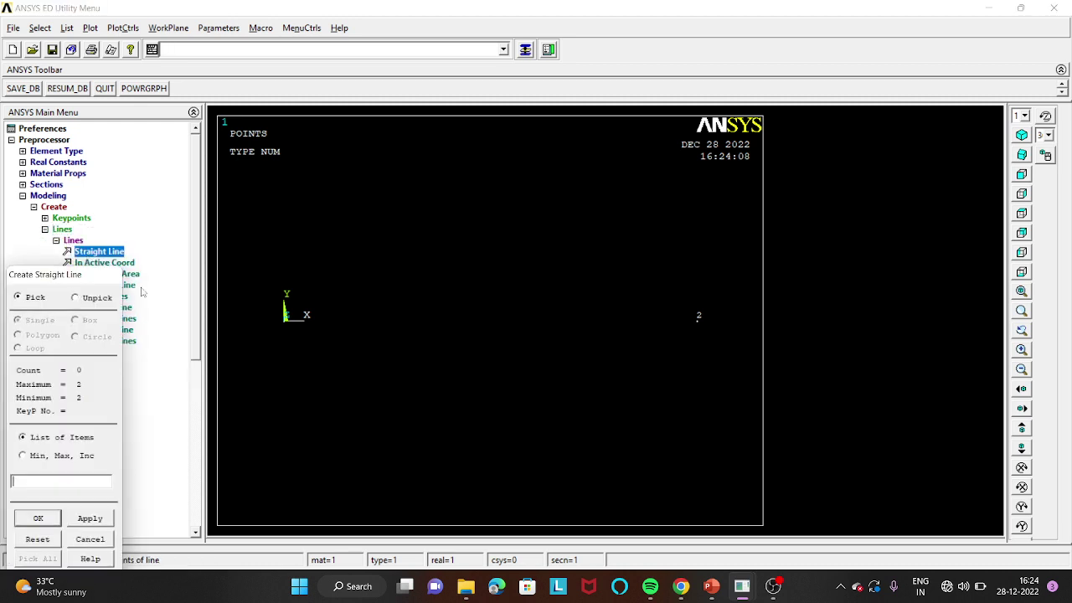
pyautogui.click(286, 327)
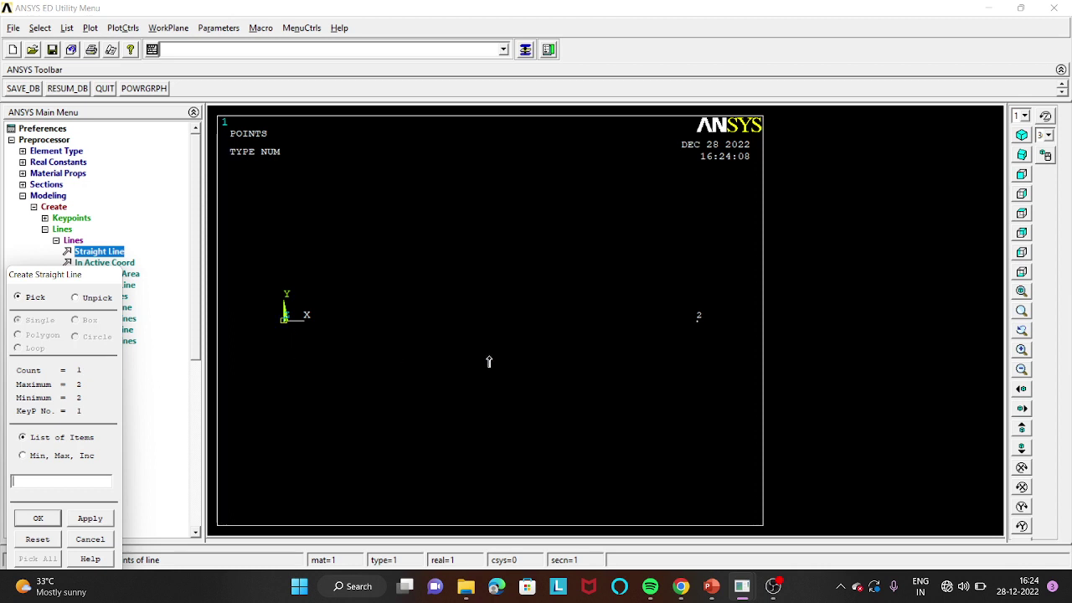
pyautogui.click(697, 321)
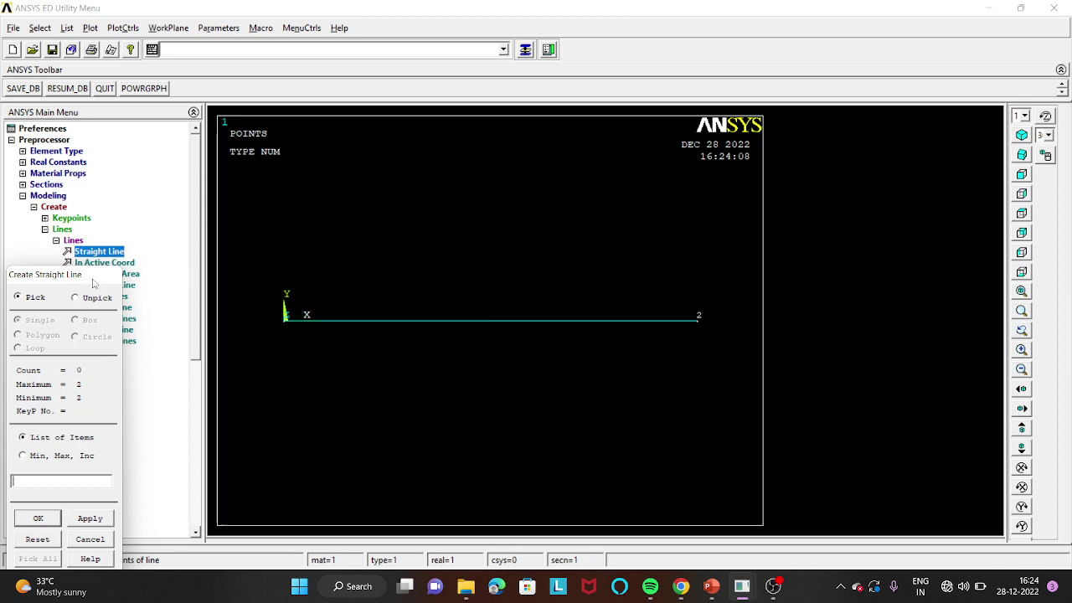
pyautogui.moveTo(93, 283); pyautogui.dragTo(134, 220)
pyautogui.click(78, 453)
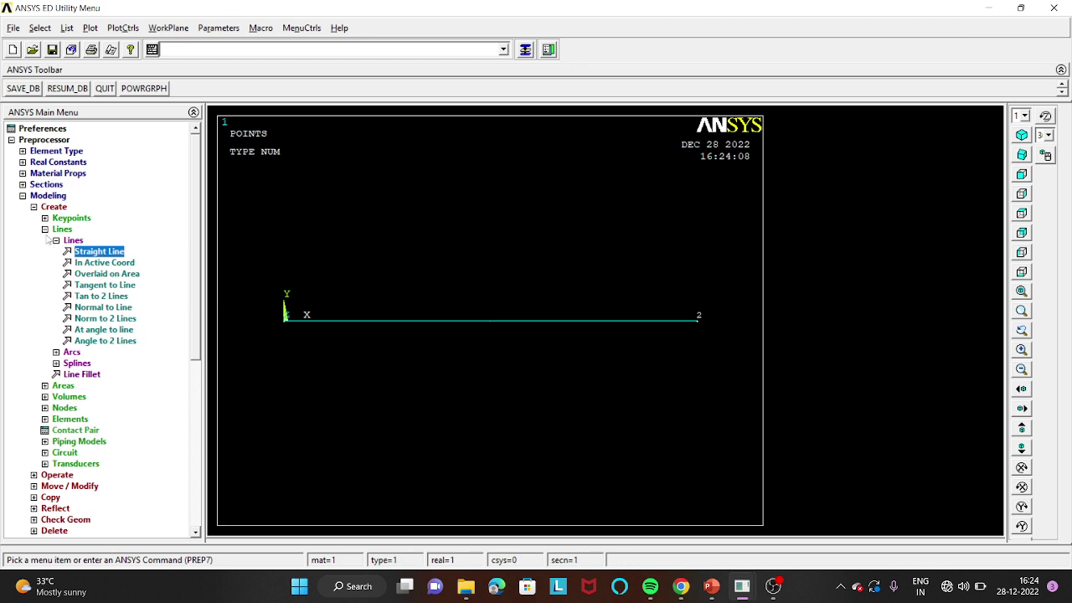
# Set the global element edge length to 10 and the number of element divisions to 100
pyautogui.click(45, 230)
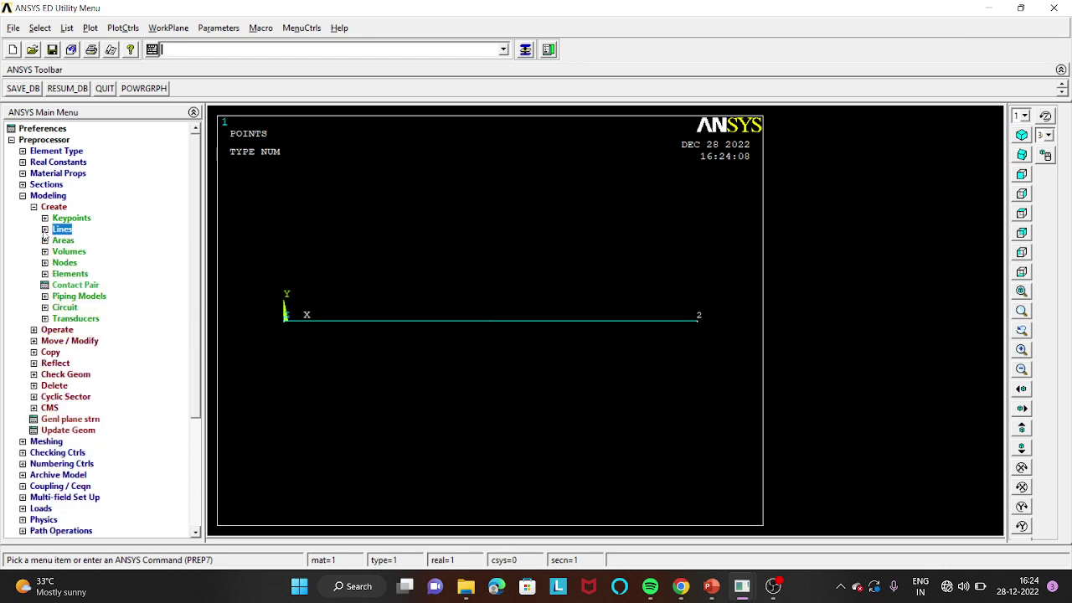
pyautogui.click(33, 207)
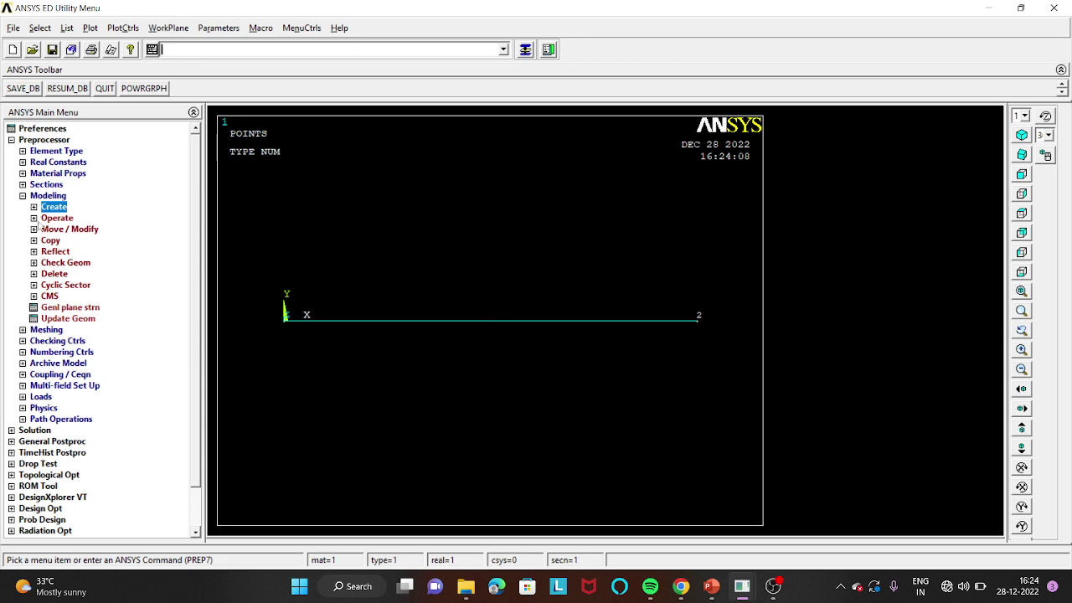
pyautogui.click(23, 330)
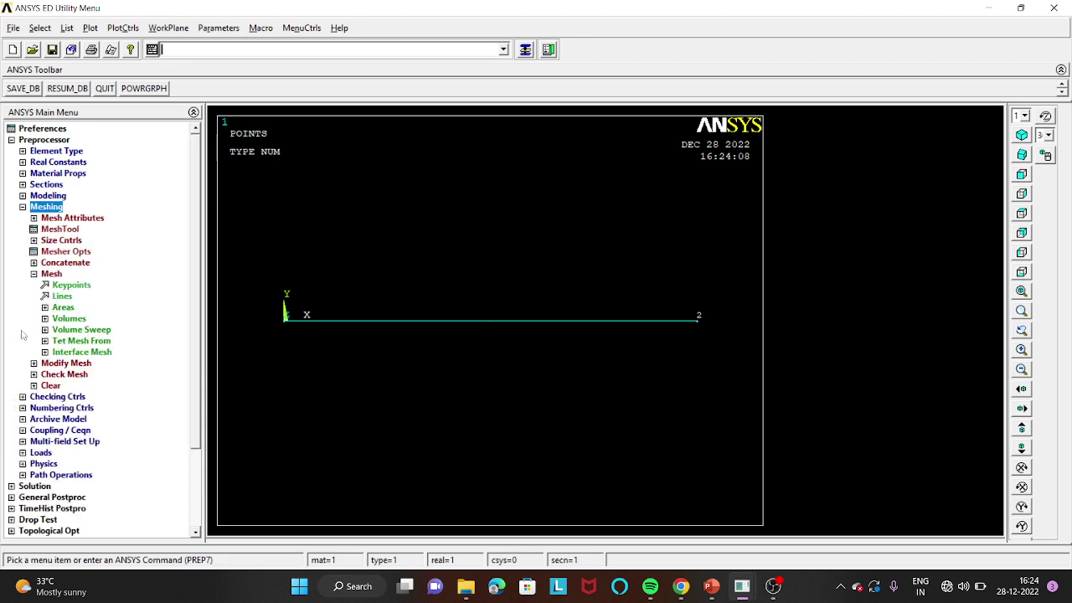
pyautogui.click(55, 241)
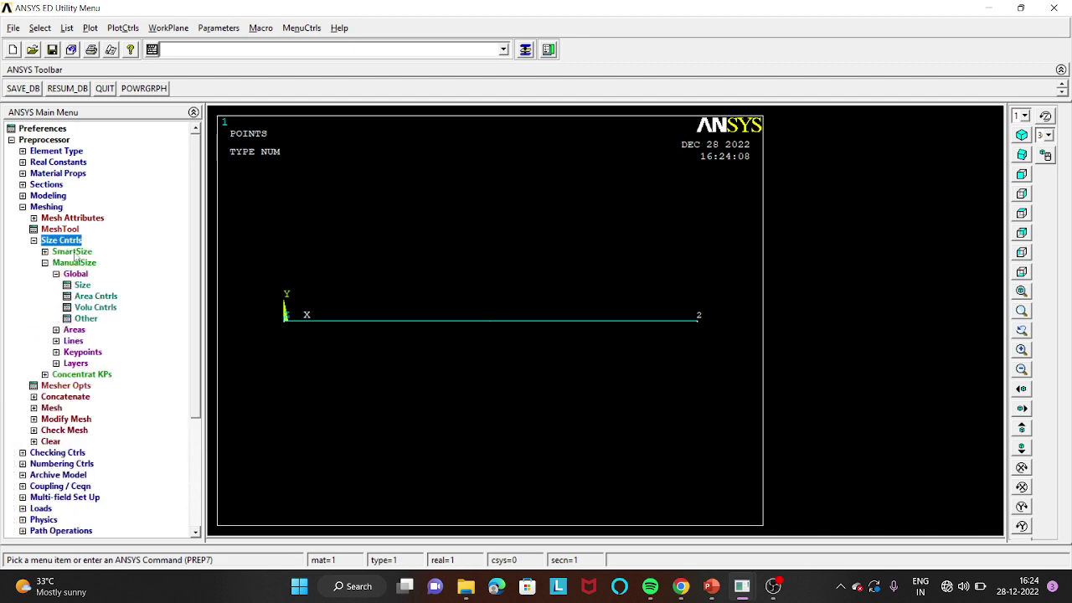
pyautogui.click(80, 263)
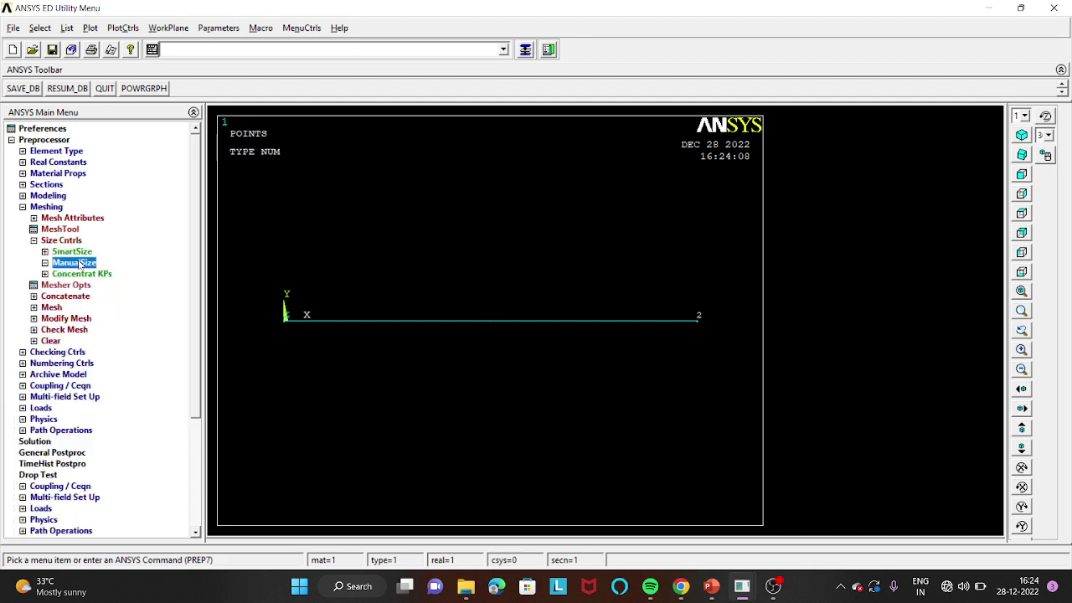
pyautogui.click(80, 263)
pyautogui.click(77, 275)
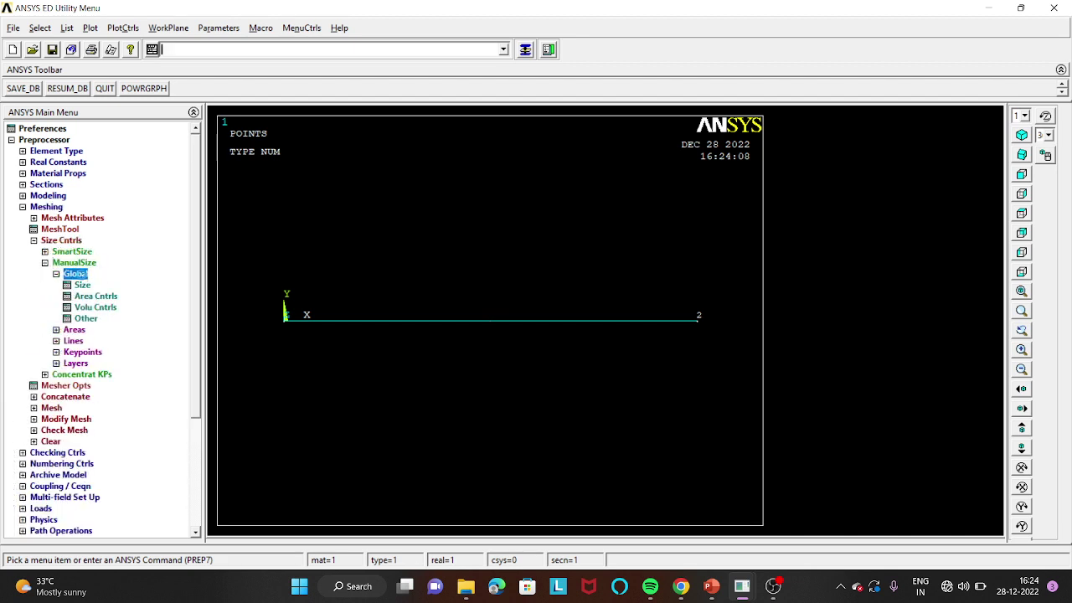
pyautogui.click(77, 274)
pyautogui.click(82, 284)
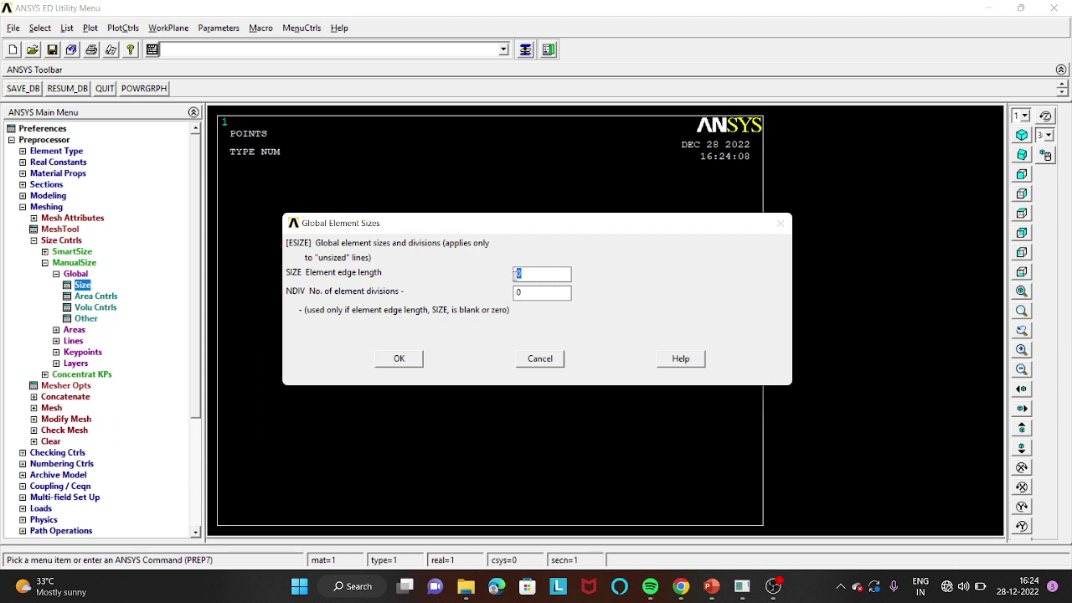
pyautogui.write('10')
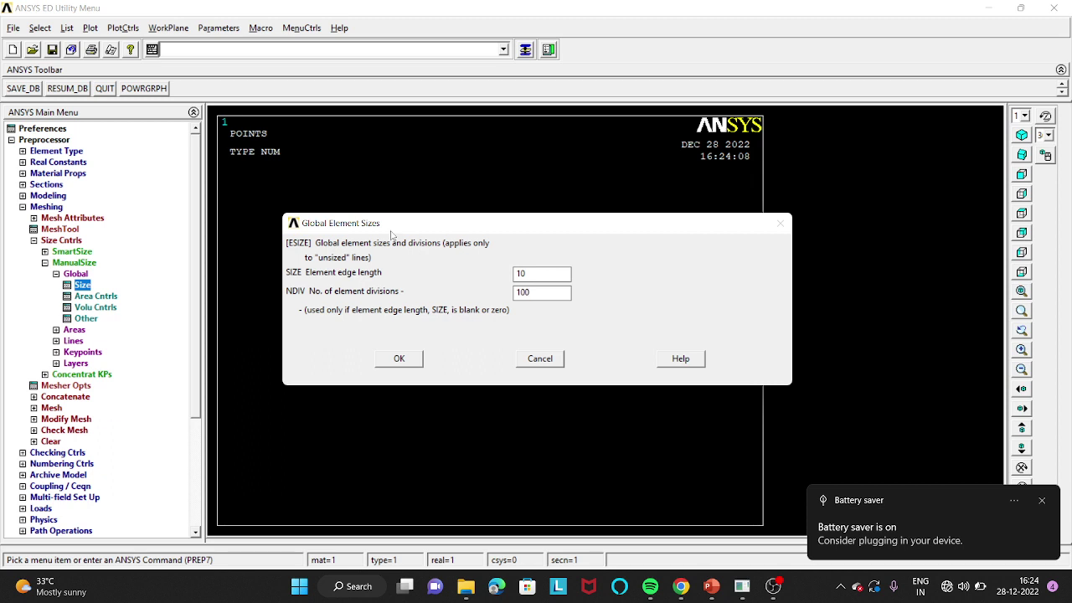
pyautogui.click(399, 359)
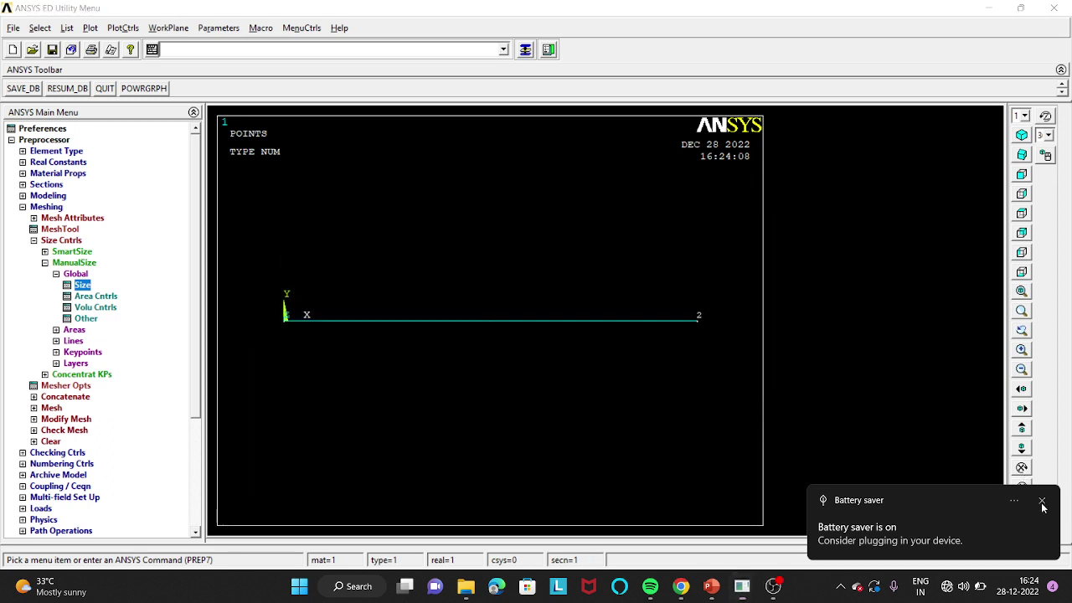
pyautogui.click(1041, 502)
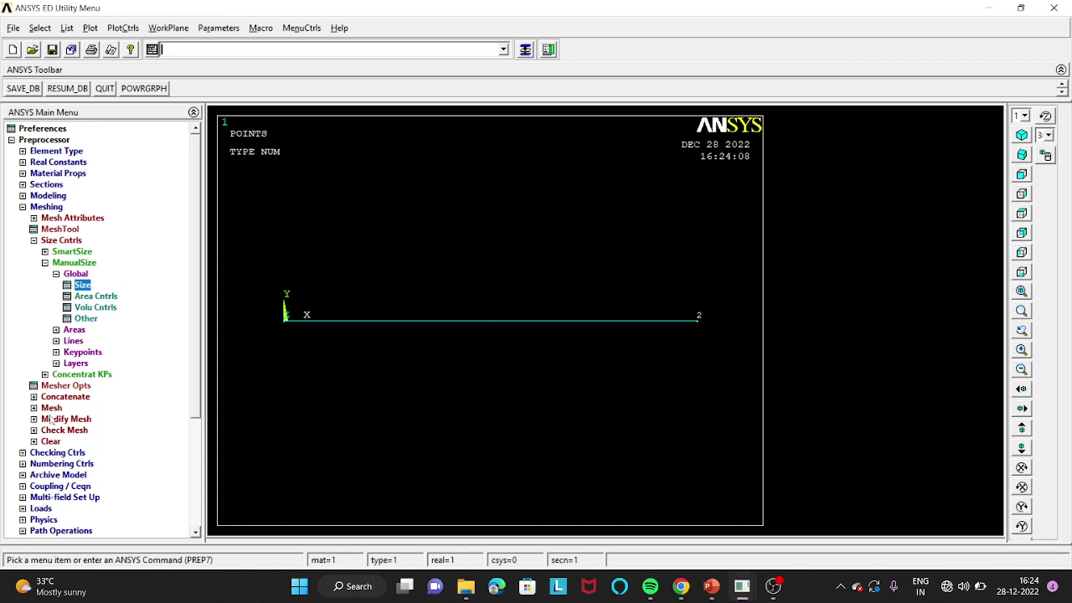
# Mesh all lines of the beam and plot the lines to display the element divisions
pyautogui.click(52, 408)
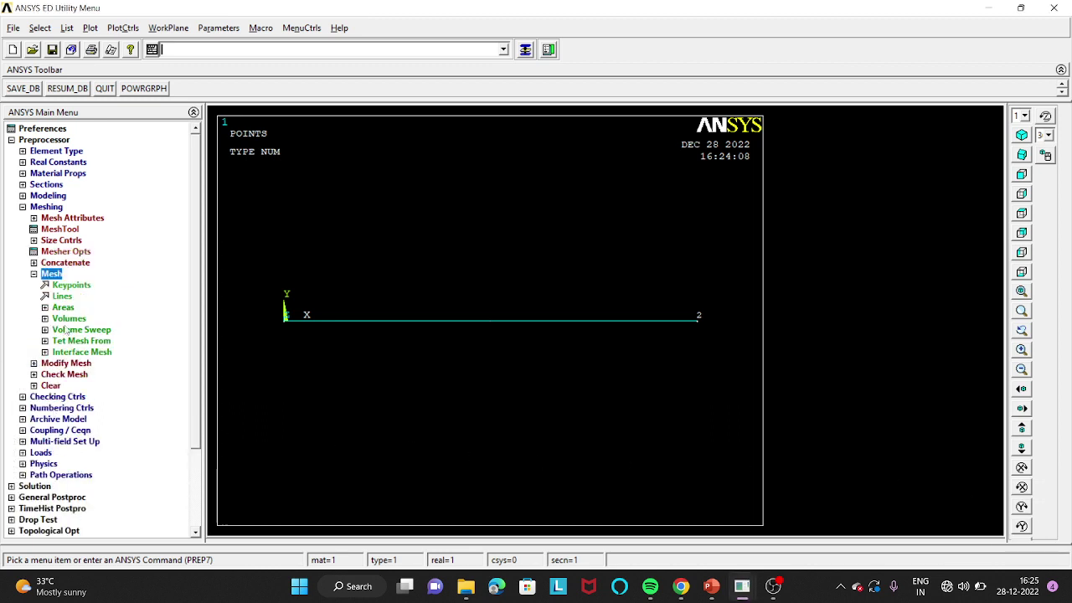
pyautogui.click(63, 298)
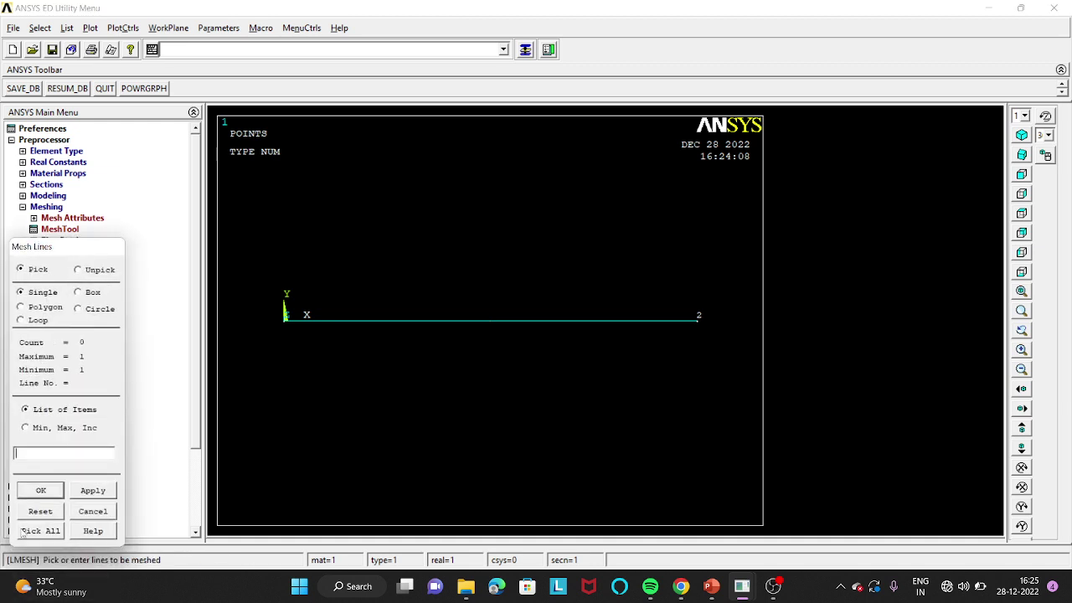
pyautogui.click(25, 531)
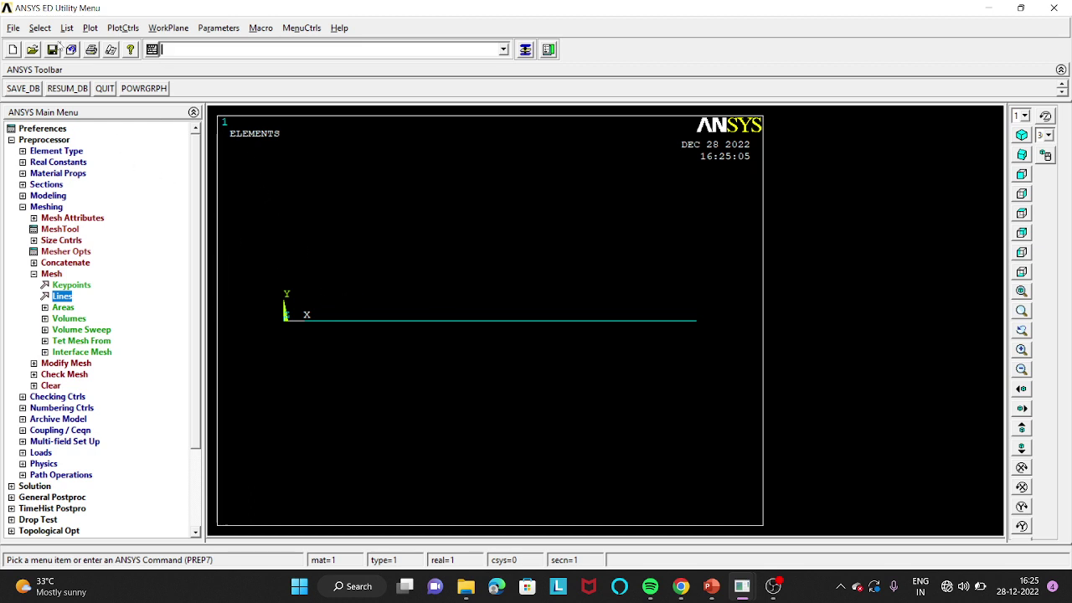
pyautogui.click(89, 30)
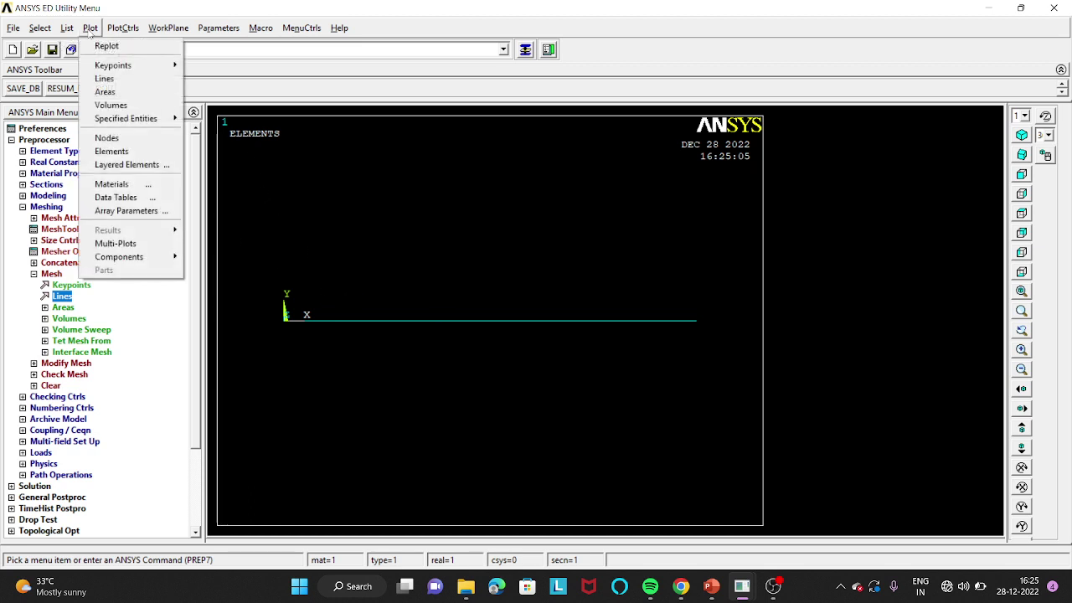
pyautogui.click(125, 78)
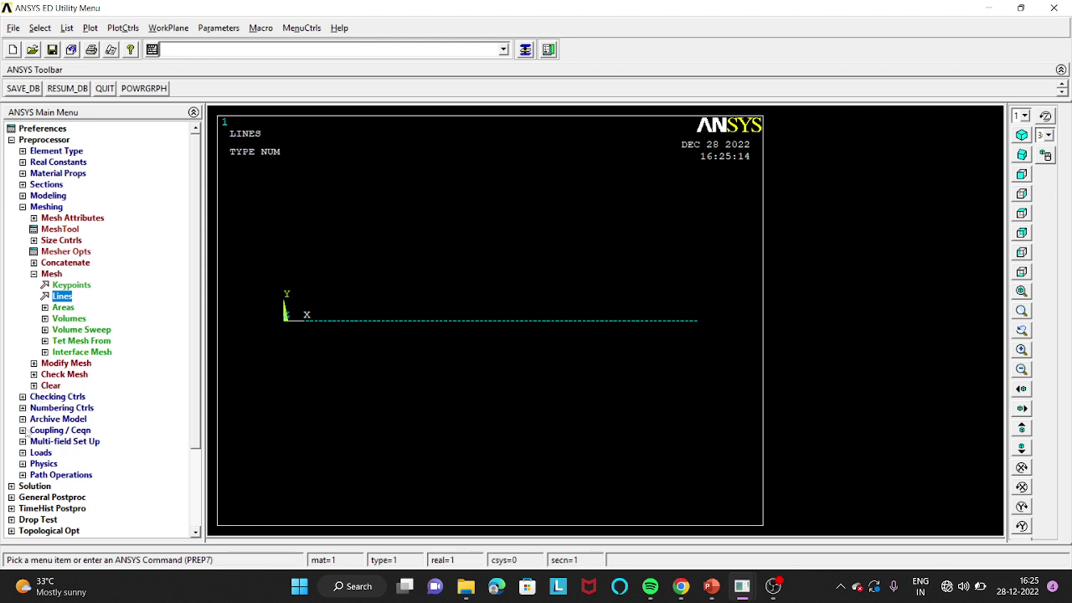
# Apply a displacement constraint on keypoint 1, fixing all degrees of freedom (All DOF) as a constant value
pyautogui.click(23, 208)
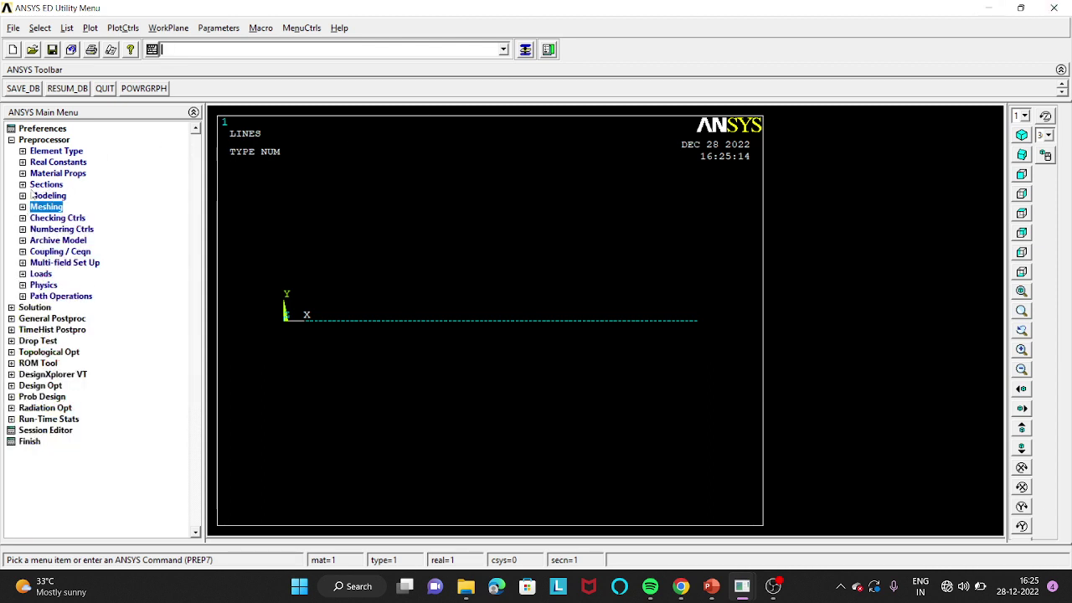
pyautogui.click(11, 307)
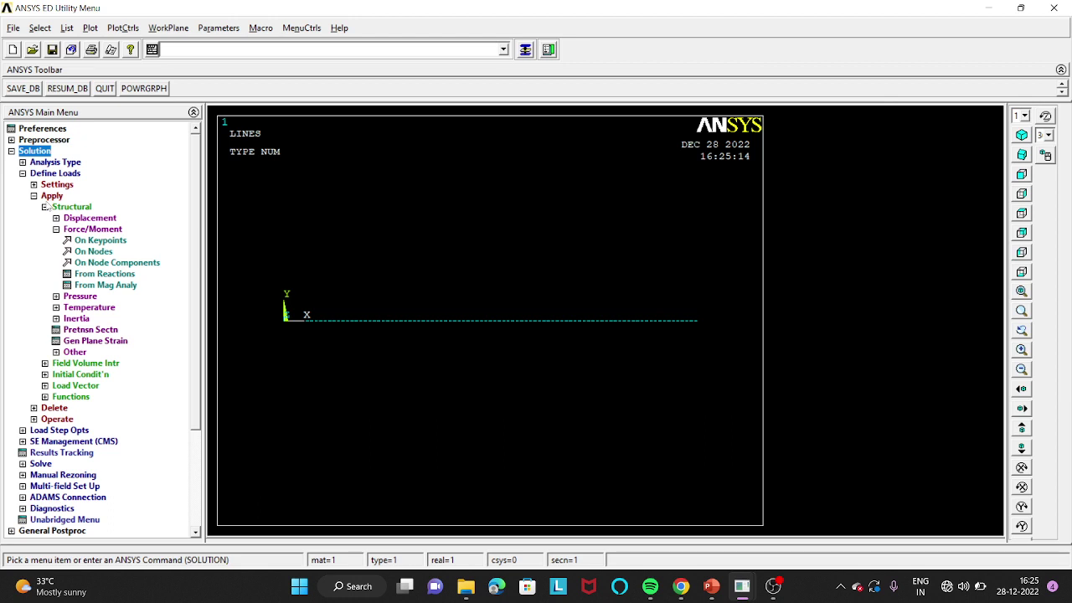
pyautogui.click(89, 218)
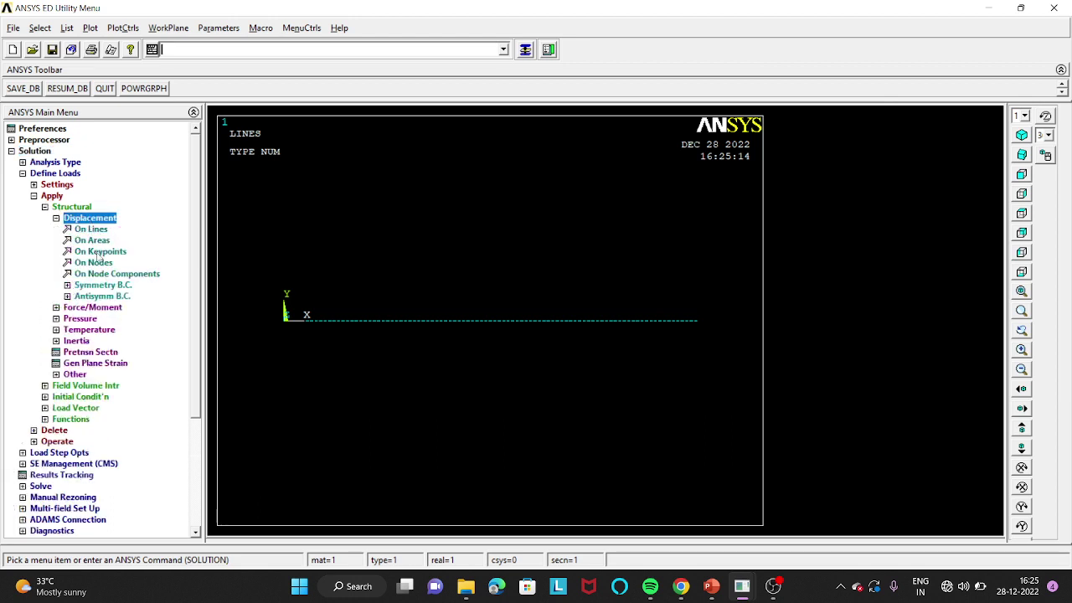
pyautogui.click(99, 252)
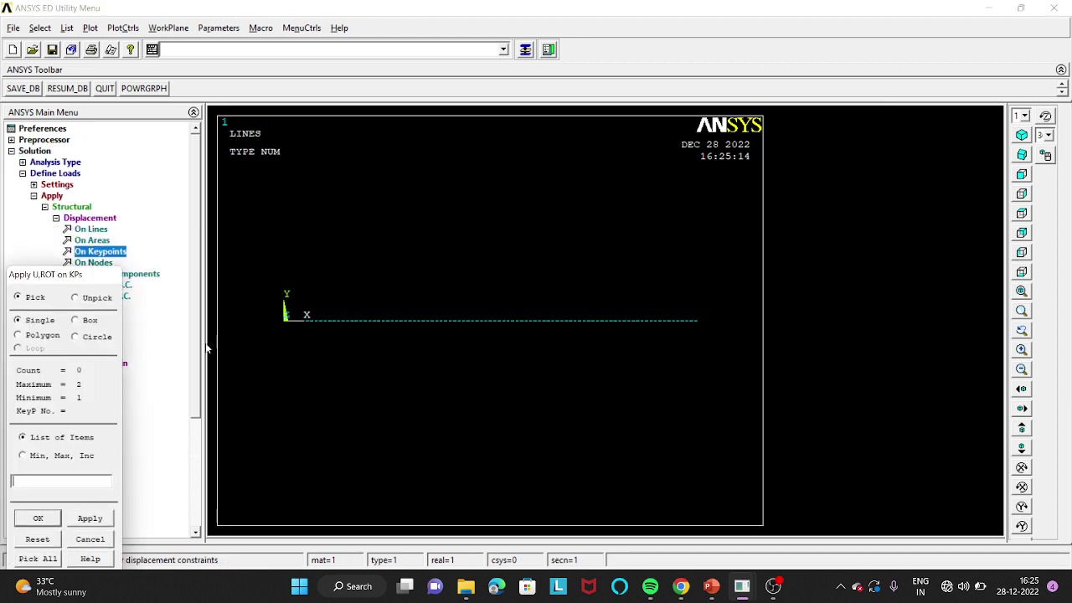
pyautogui.click(285, 321)
pyautogui.moveTo(73, 279); pyautogui.dragTo(174, 210)
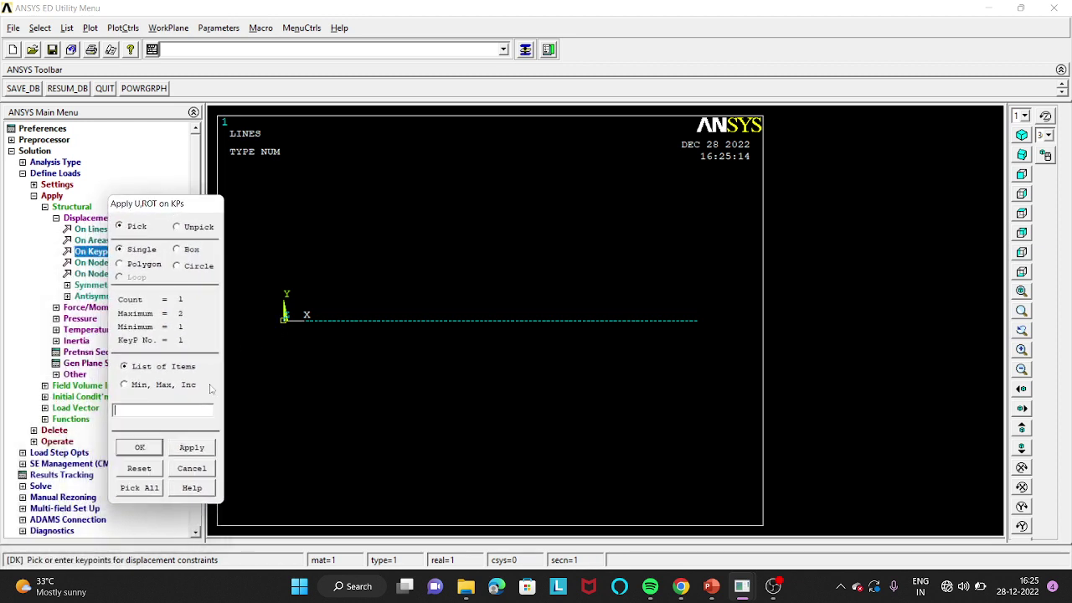
pyautogui.click(140, 448)
pyautogui.click(616, 234)
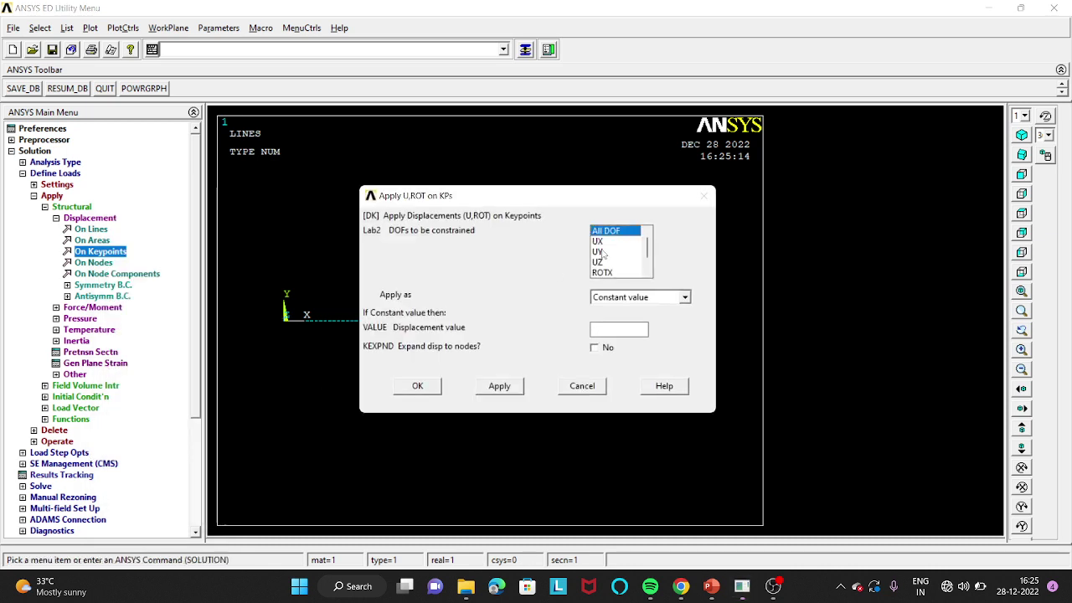
pyautogui.click(424, 388)
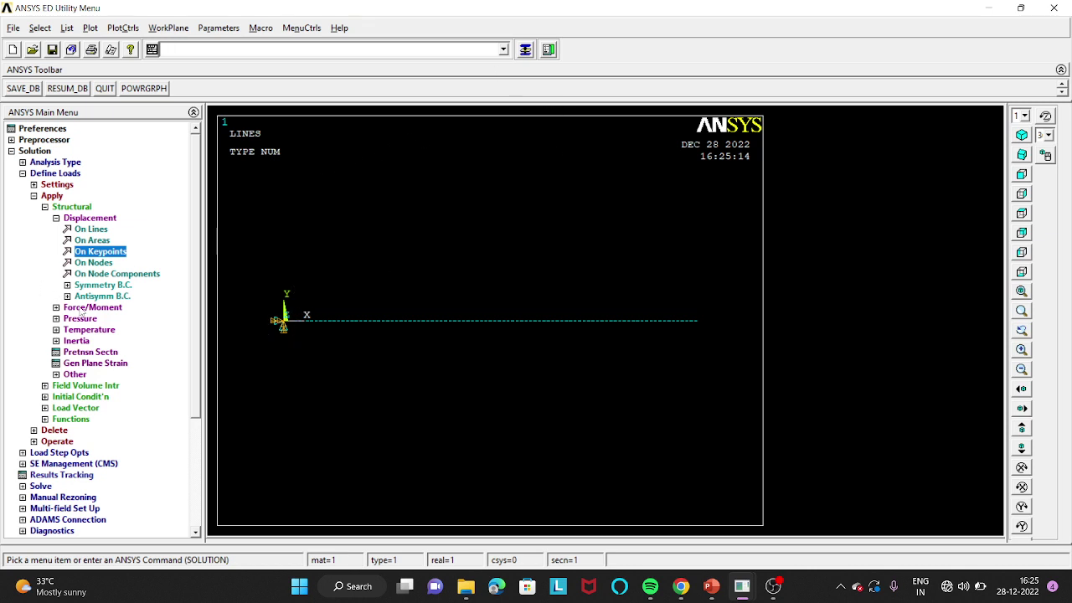
# Check the load in the presentation's beam diagram and apply a constant FY force of -10e3 on keypoint 2
pyautogui.click(84, 308)
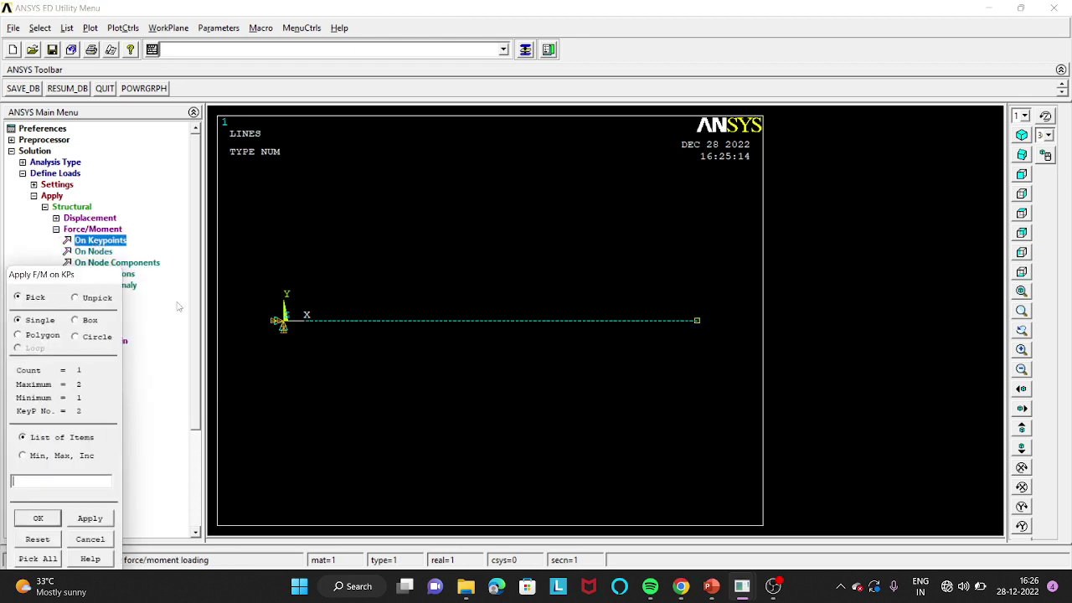
pyautogui.moveTo(97, 274); pyautogui.dragTo(195, 153)
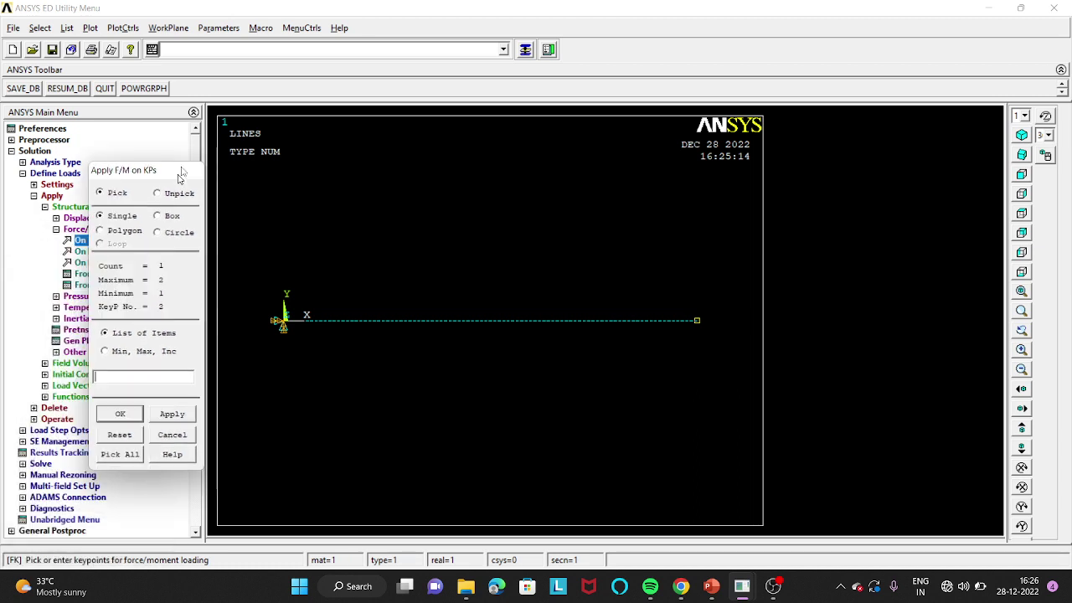
pyautogui.click(129, 397)
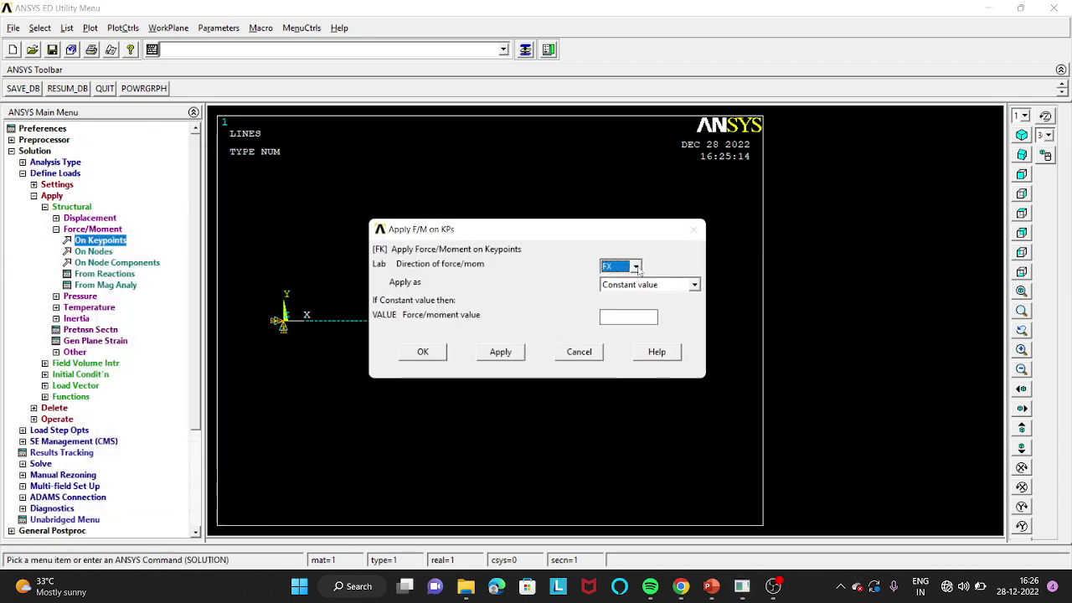
pyautogui.click(635, 266)
pyautogui.click(628, 291)
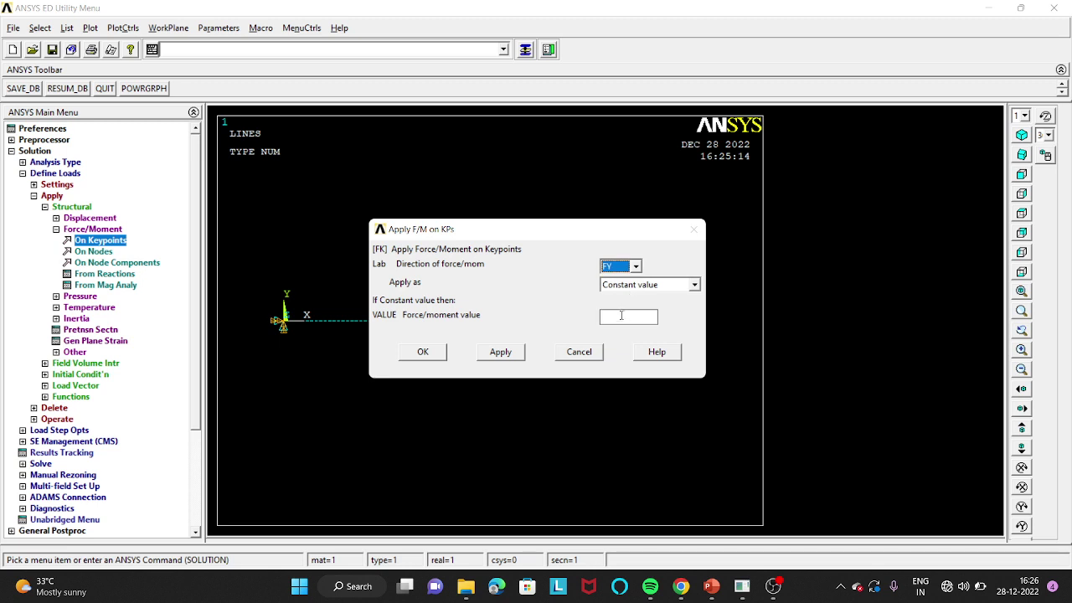
pyautogui.click(620, 319)
pyautogui.click(741, 586)
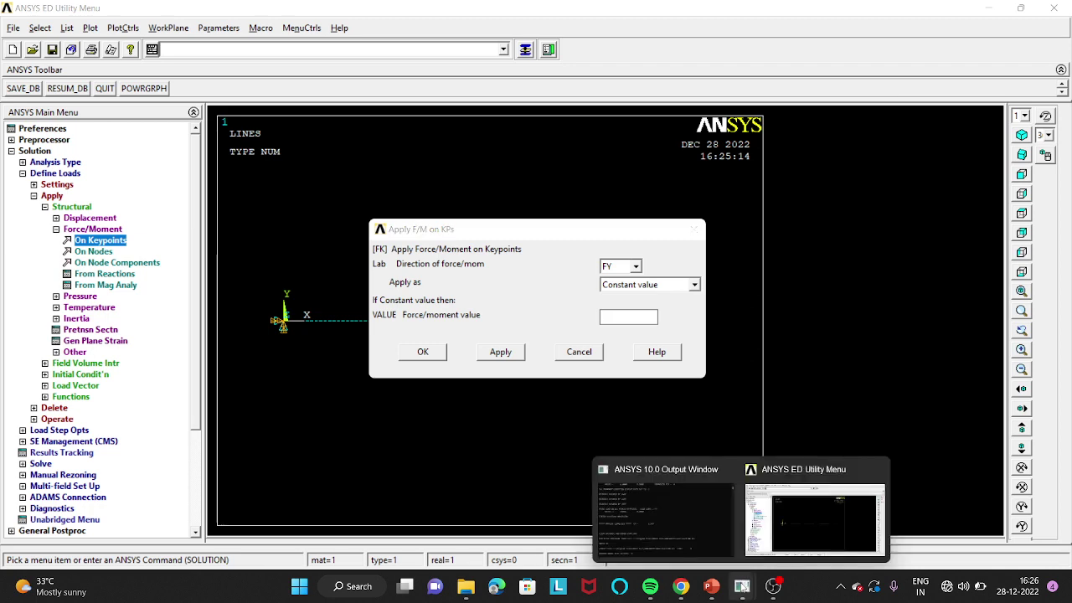
pyautogui.click(714, 591)
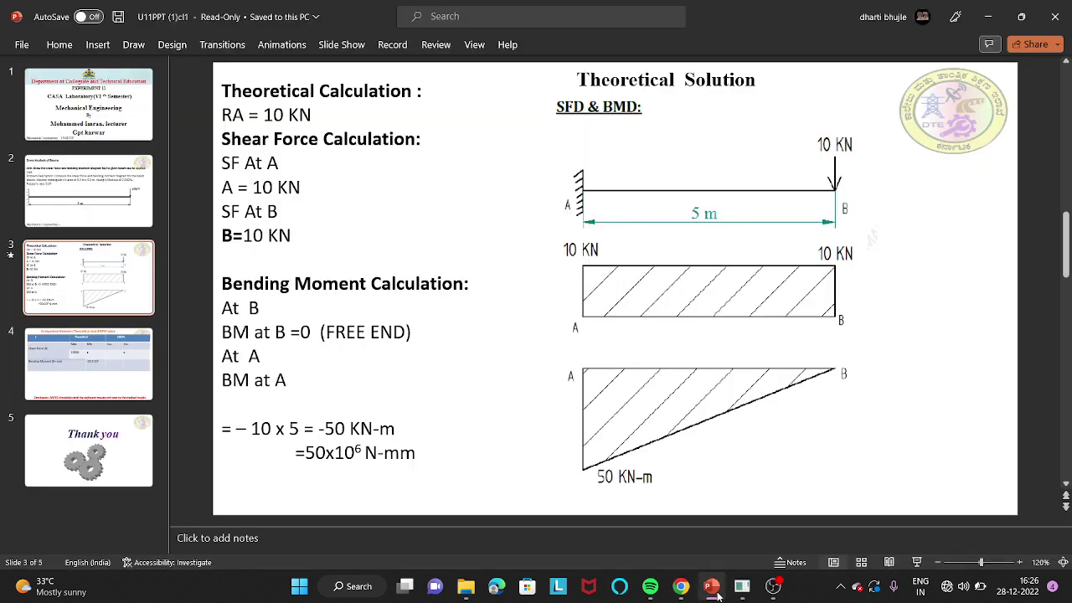
pyautogui.click(713, 590)
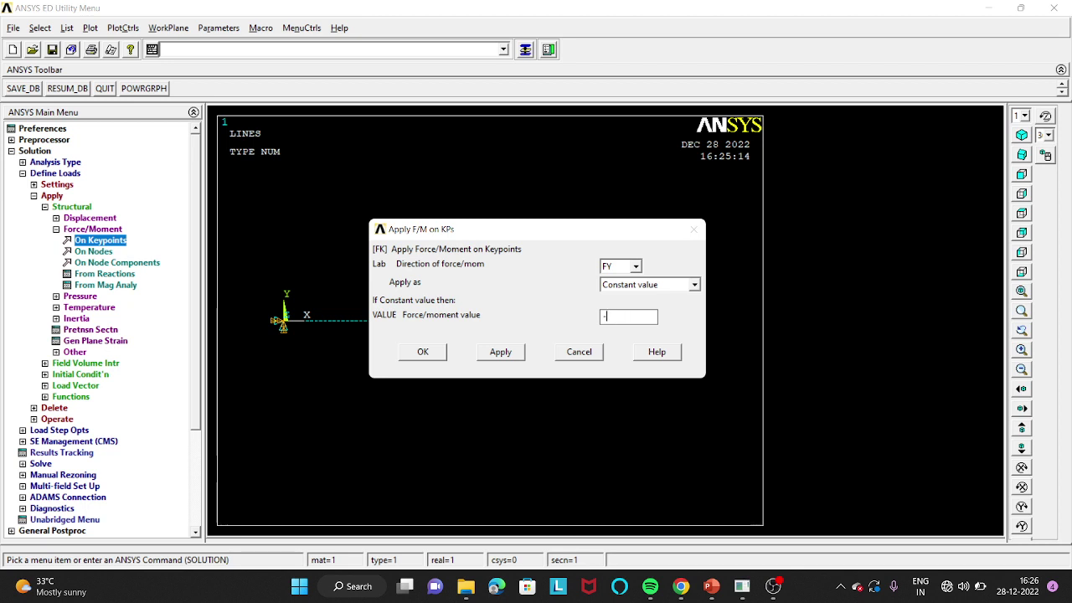
pyautogui.write('-10e3')
pyautogui.click(435, 354)
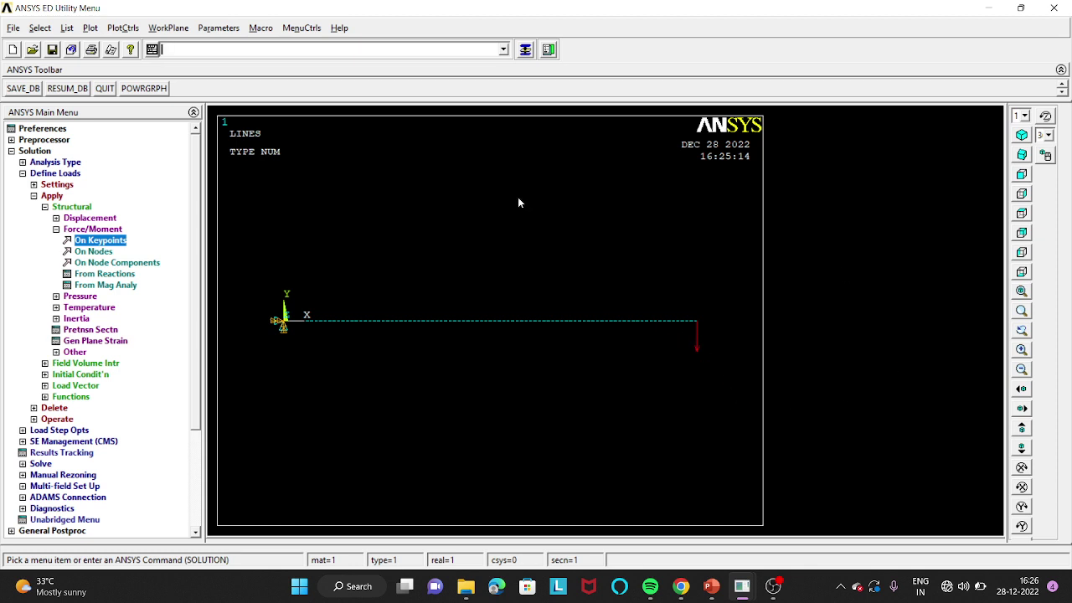
# Solve the current load step and close the solution note and status windows
pyautogui.click(34, 196)
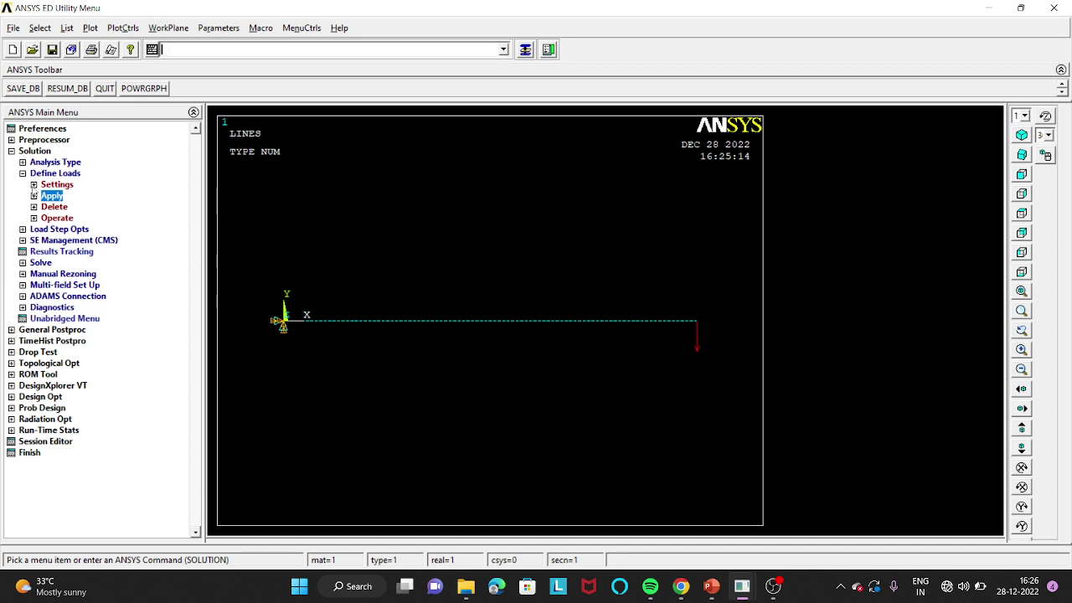
pyautogui.click(31, 263)
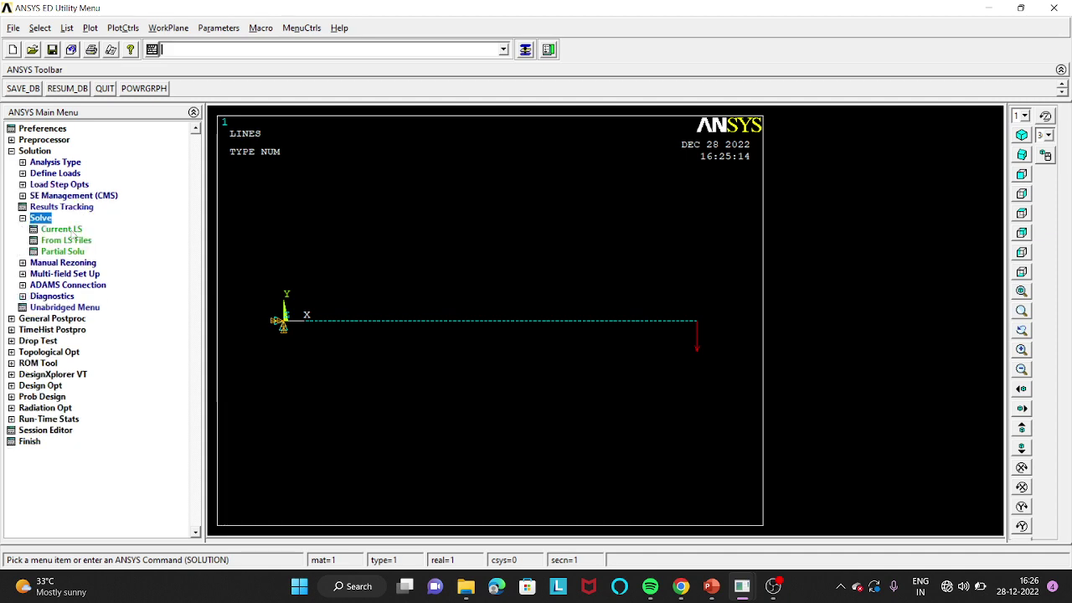
pyautogui.click(72, 229)
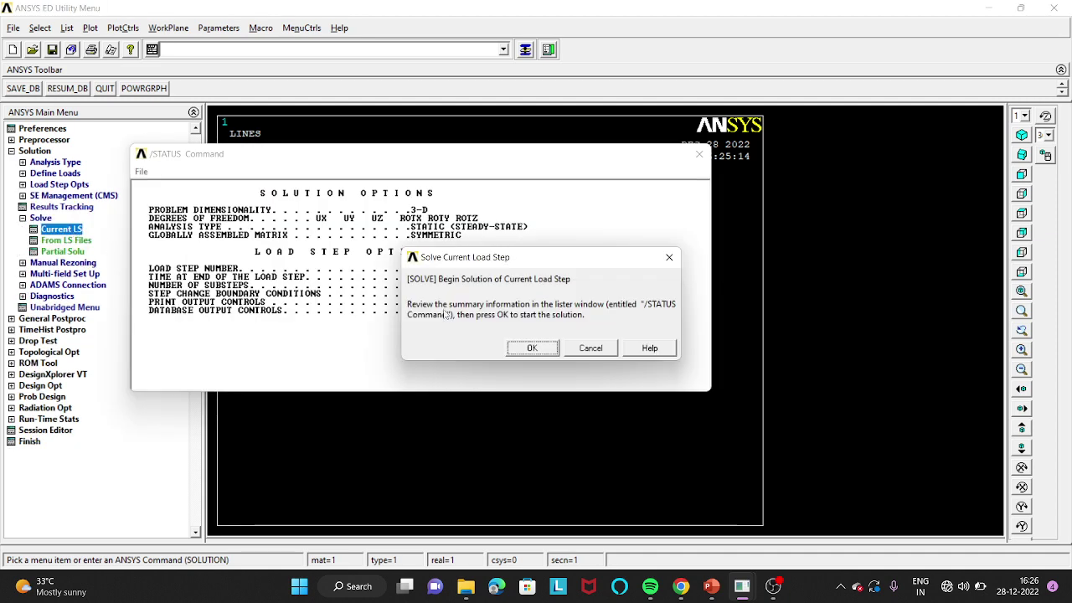
pyautogui.click(528, 350)
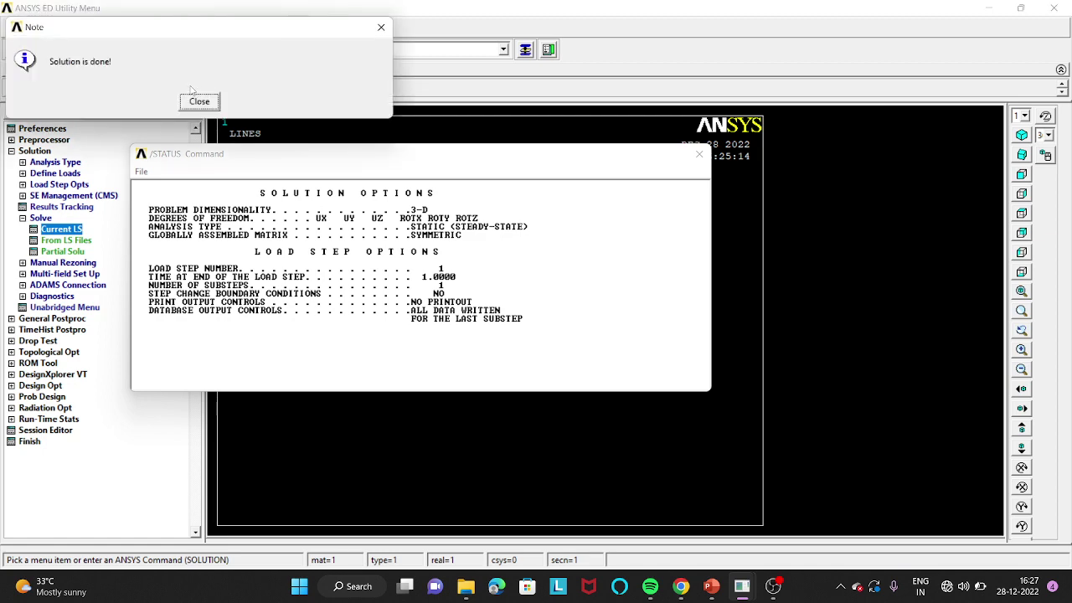
pyautogui.click(204, 104)
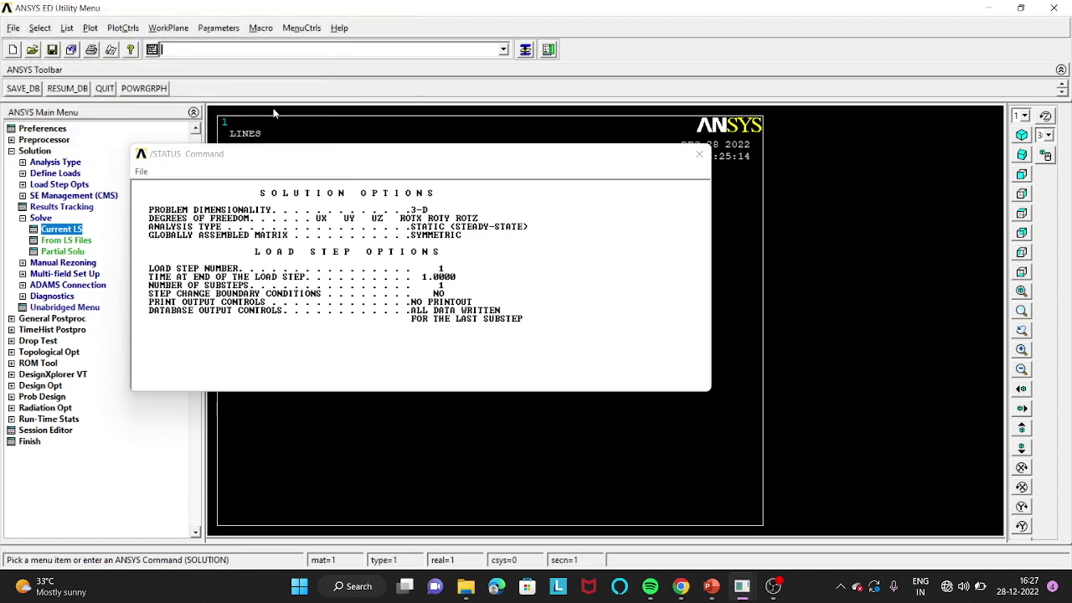
pyautogui.click(699, 154)
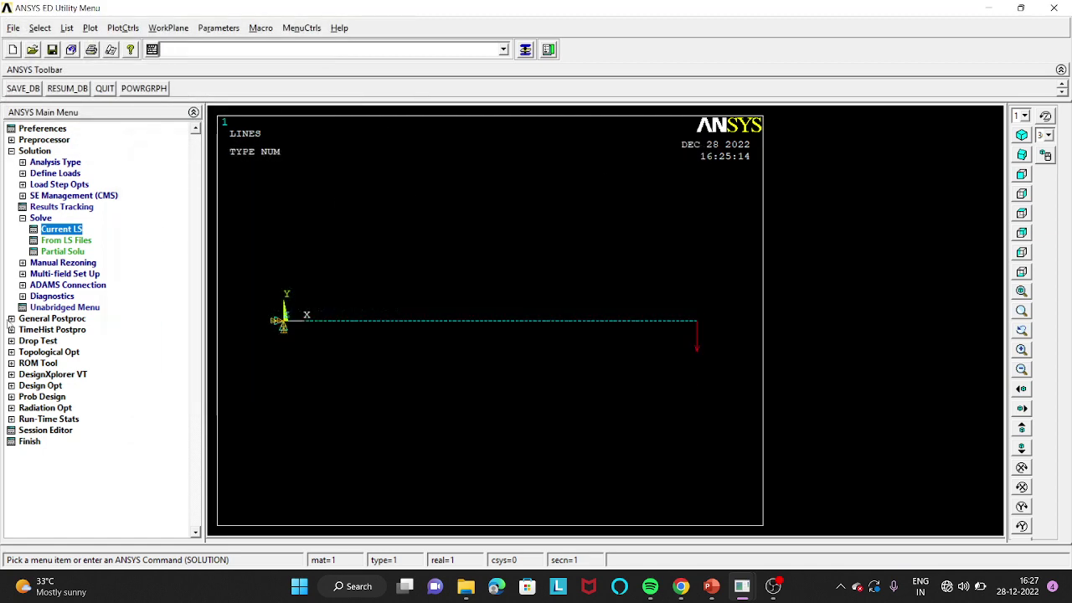
# Define an element table item by sequence number as SMISC,3 in the general postprocessor
pyautogui.click(51, 318)
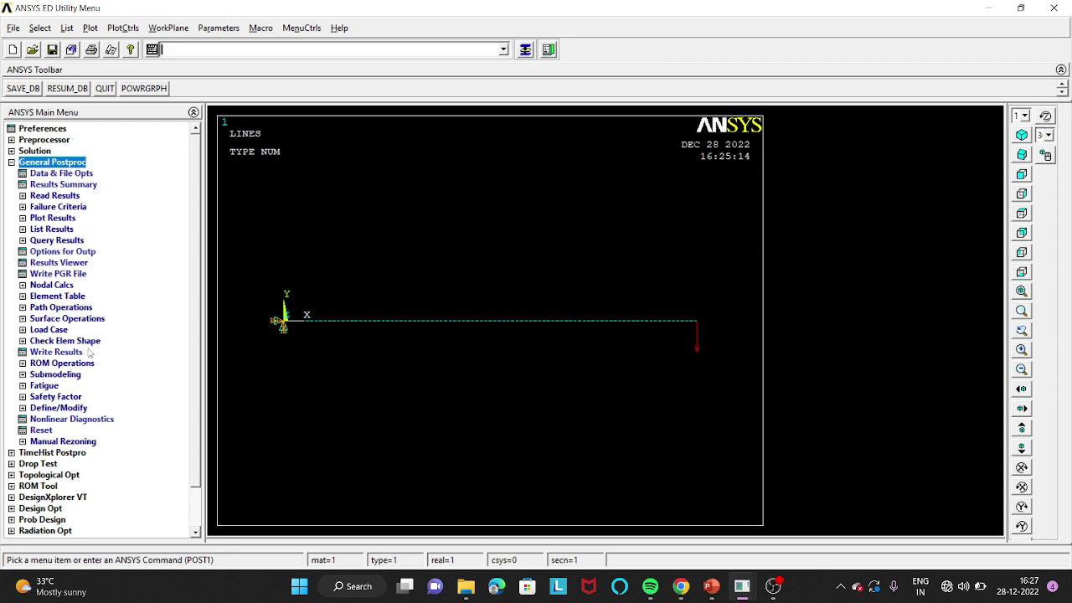
pyautogui.click(31, 296)
pyautogui.click(39, 307)
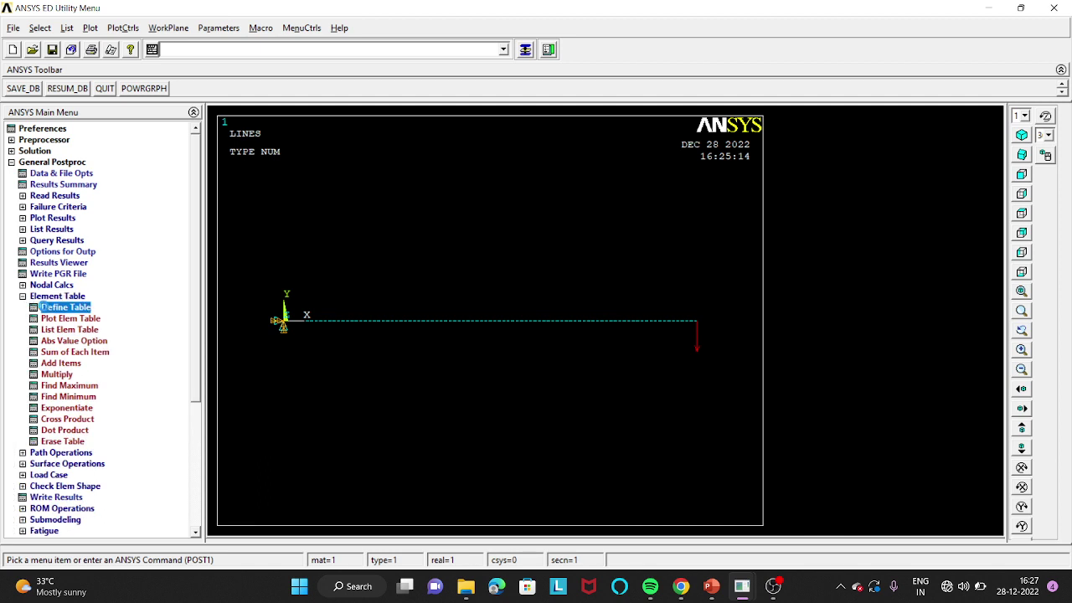
pyautogui.click(126, 322)
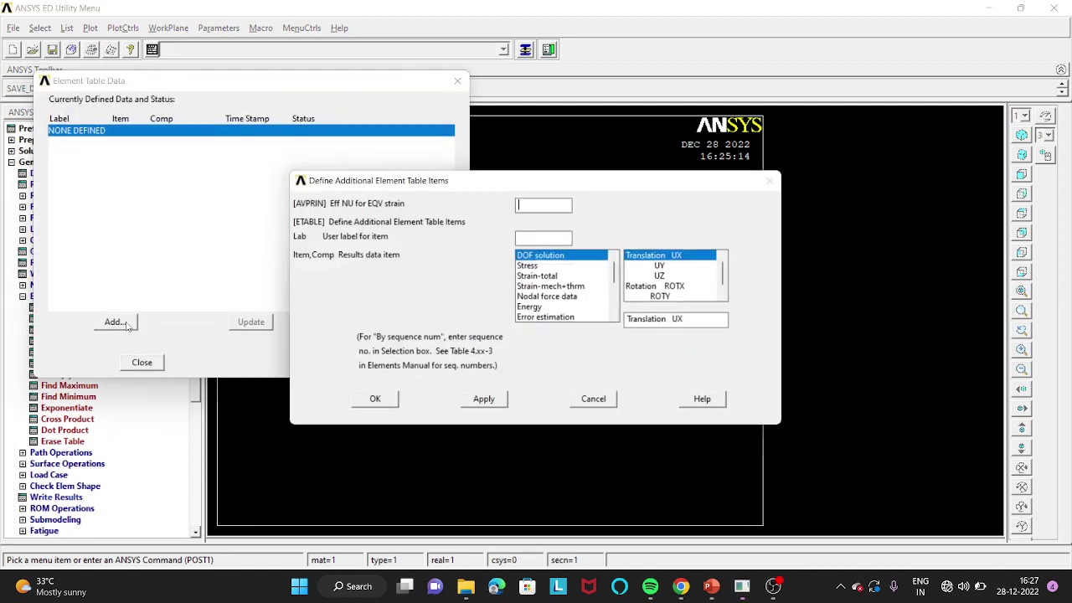
pyautogui.moveTo(615, 272); pyautogui.dragTo(619, 307)
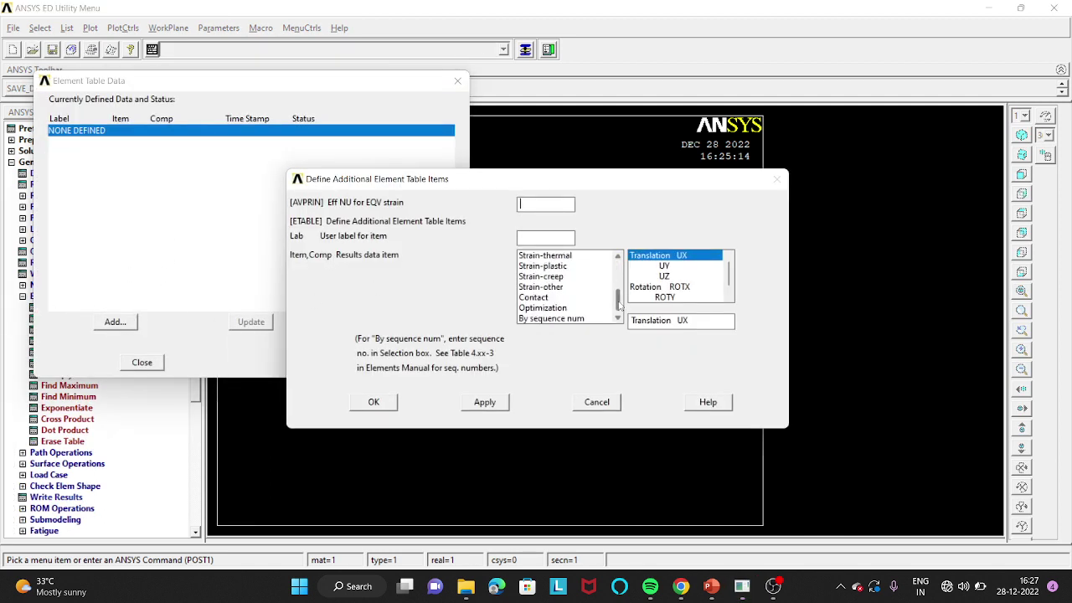
pyautogui.click(569, 319)
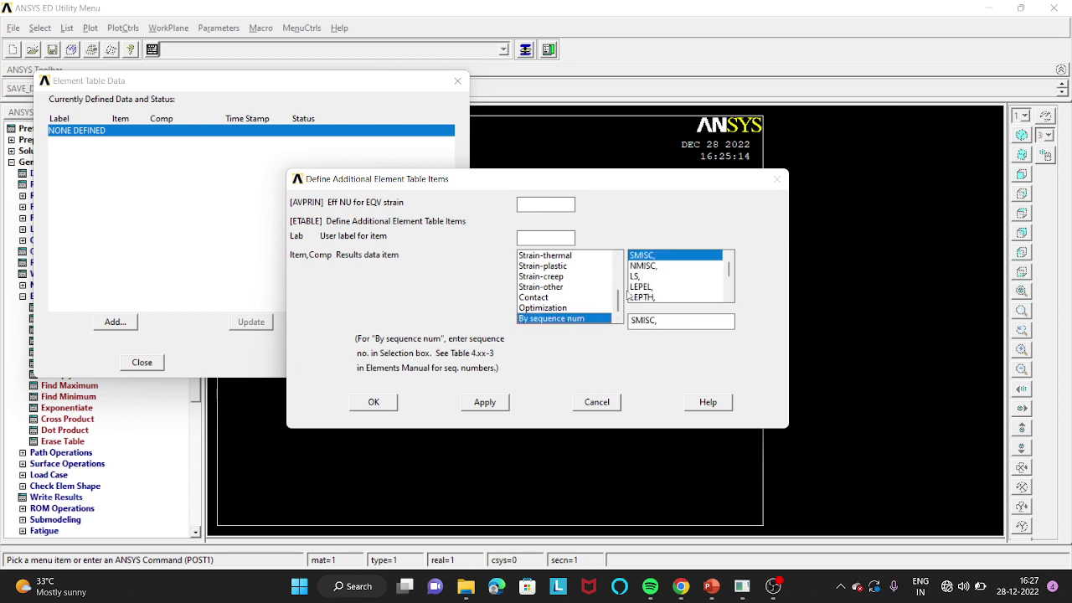
pyautogui.click(661, 320)
pyautogui.click(491, 409)
# Add a second element table item by sequence number, SMISC,6
pyautogui.scroll(-2, 623, 289)
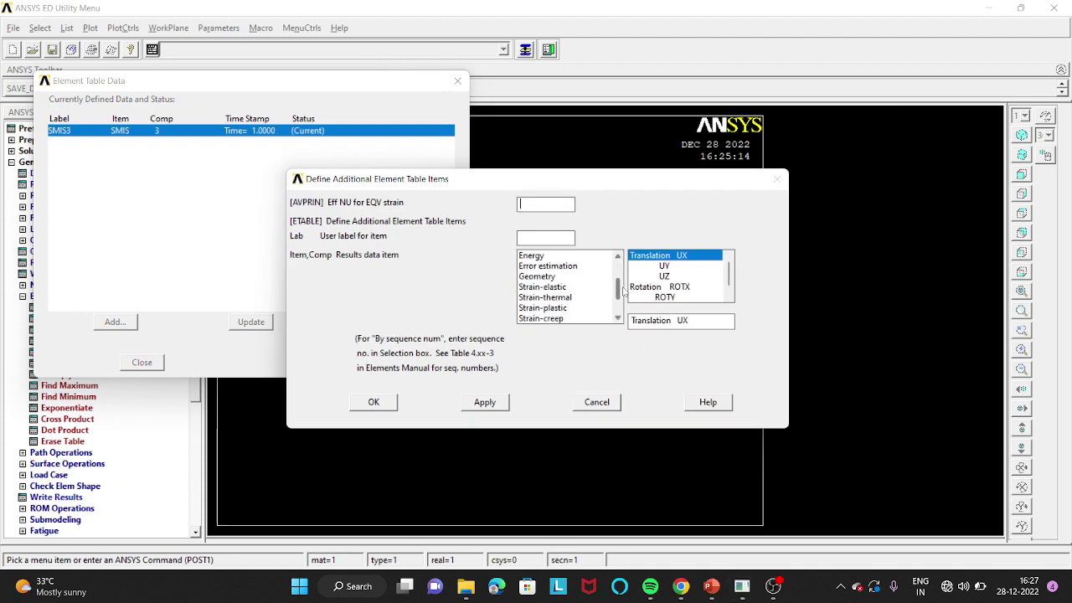
pyautogui.scroll(-2, 623, 289)
pyautogui.click(578, 319)
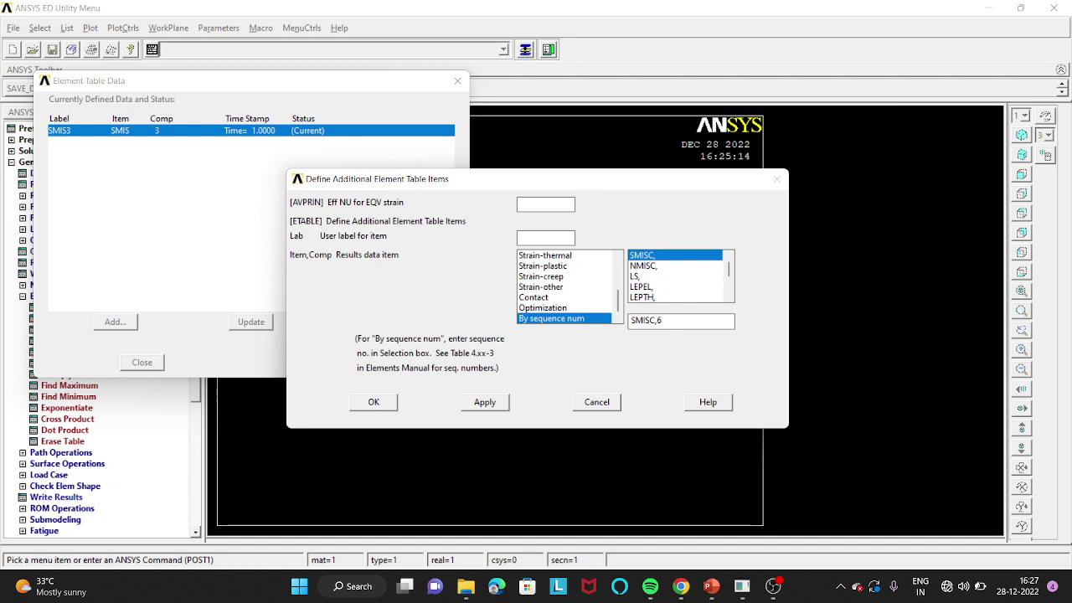
pyautogui.click(478, 406)
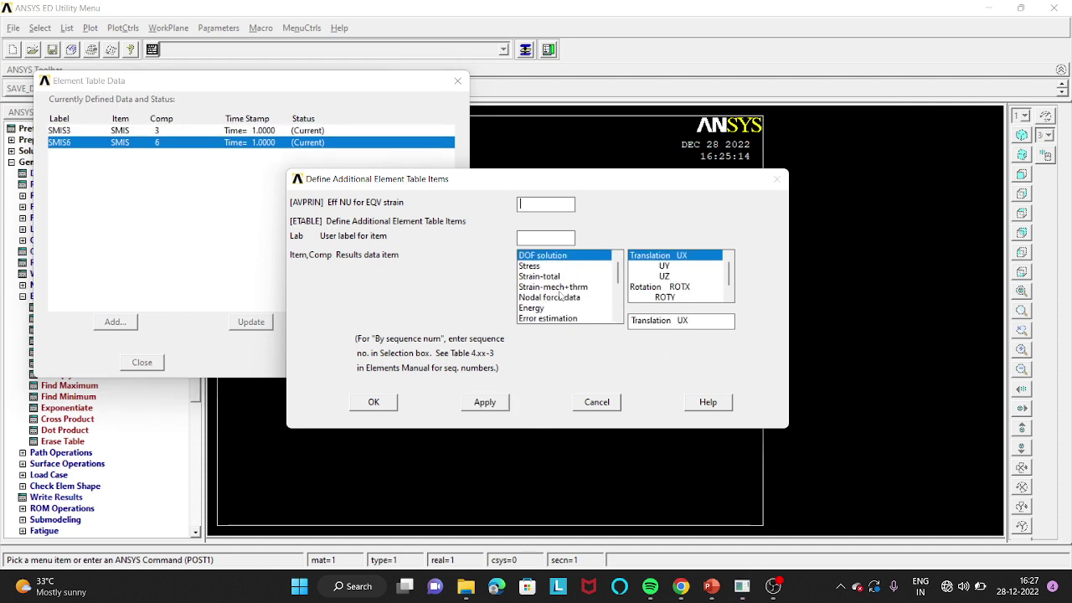
# Add a third element table item by sequence number, SMISC,16
pyautogui.scroll(-3, 619, 280)
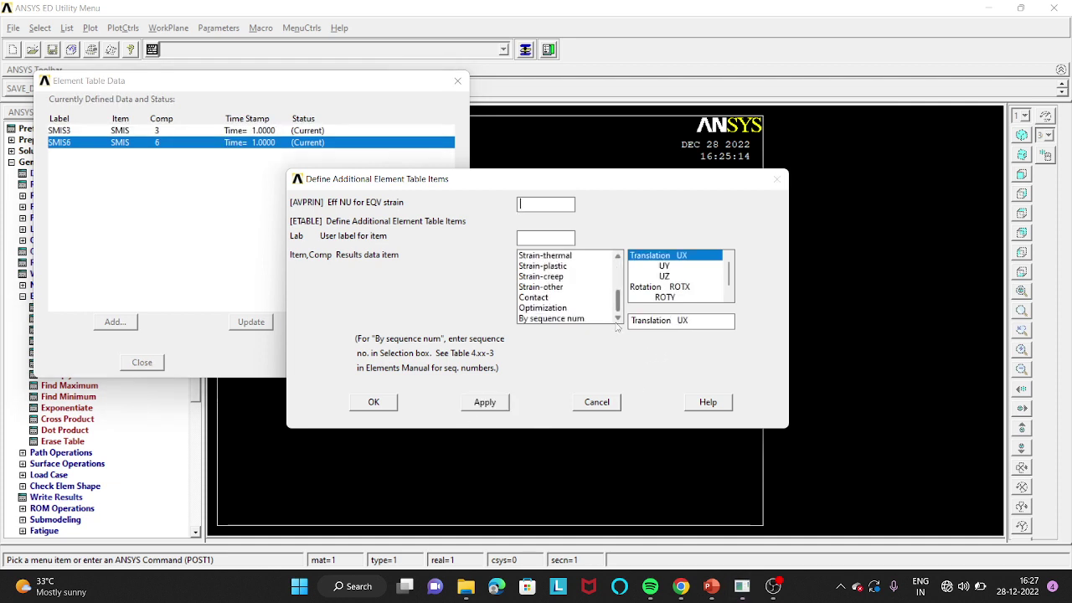
pyautogui.click(573, 319)
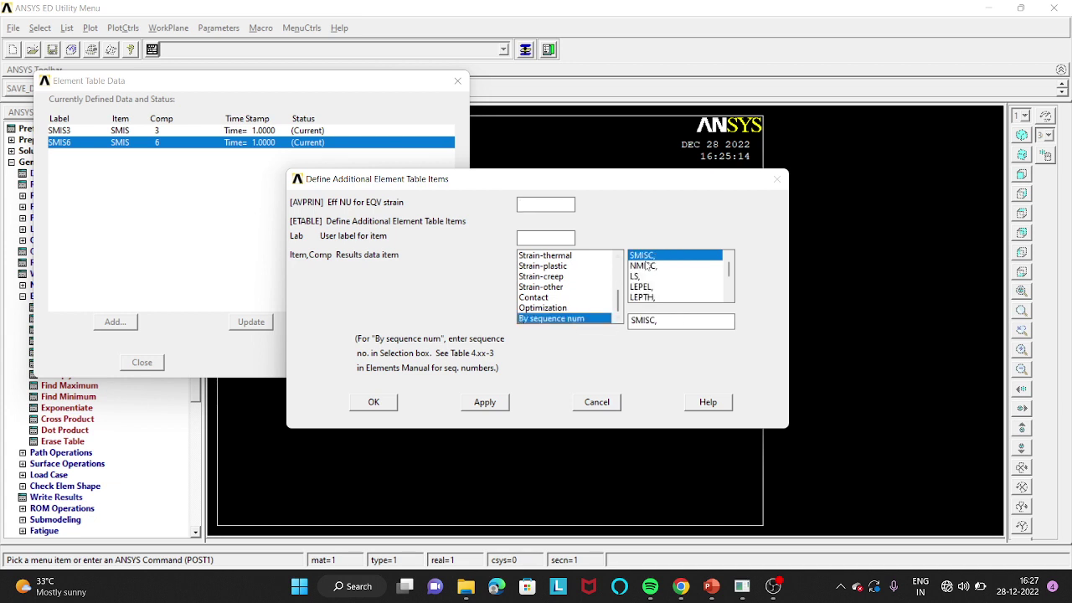
pyautogui.click(659, 322)
pyautogui.click(489, 402)
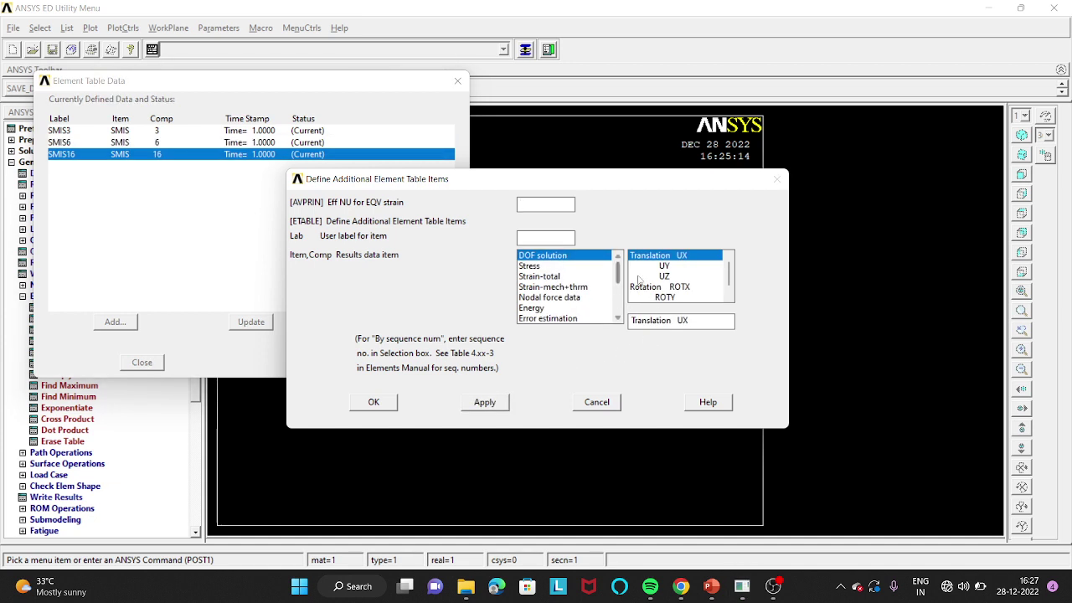
# Add a fourth element table item by sequence number, SMISC,19, and close the element table definitions
pyautogui.moveTo(618, 272); pyautogui.dragTo(611, 323)
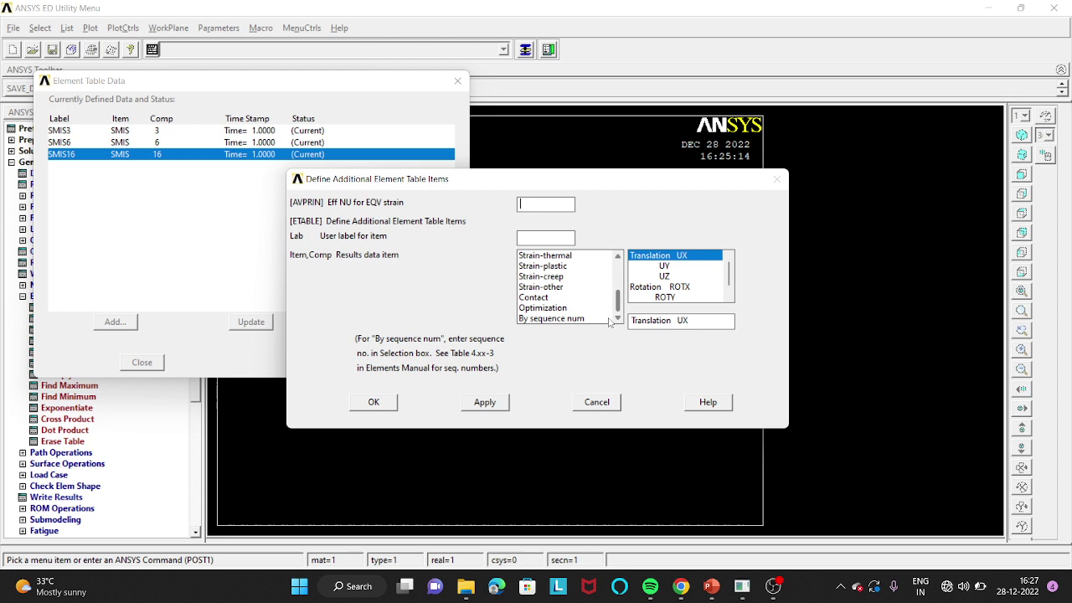
pyautogui.click(565, 319)
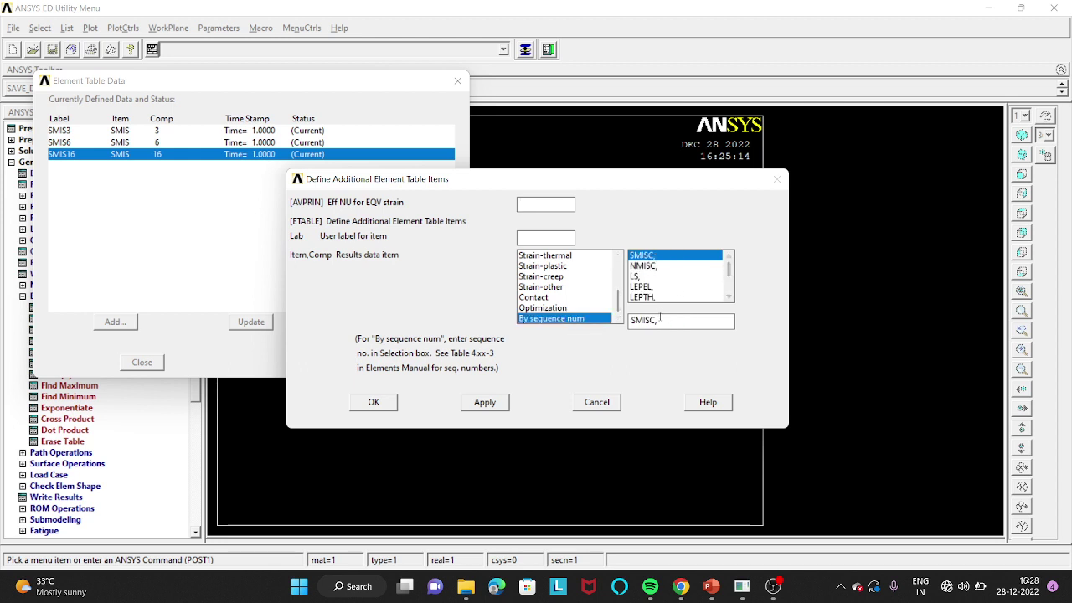
pyautogui.click(658, 321)
pyautogui.press('BackSpace')
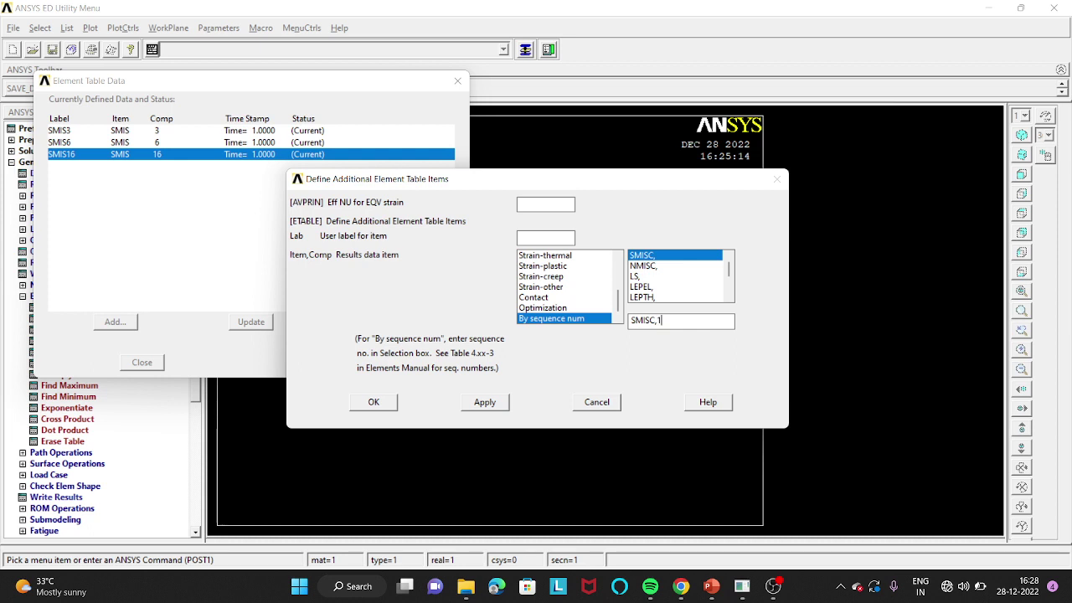
pyautogui.write('19')
pyautogui.click(385, 405)
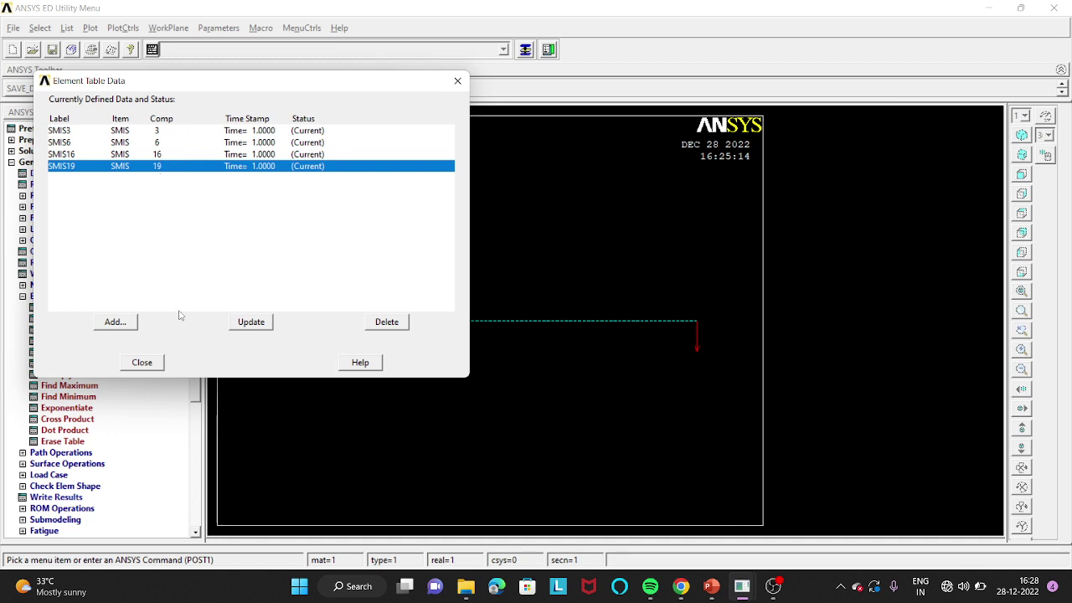
pyautogui.click(143, 361)
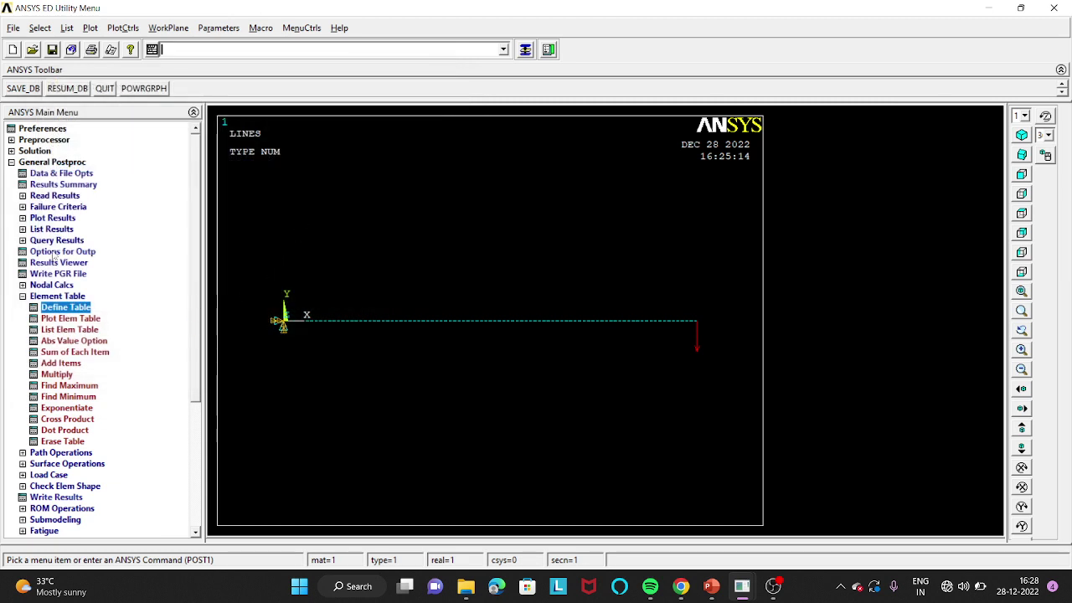
# Plot the shear force diagram as line element results on the undeformed shape, with SMIS6 at node I and SMIS19 at node J
pyautogui.click(18, 161)
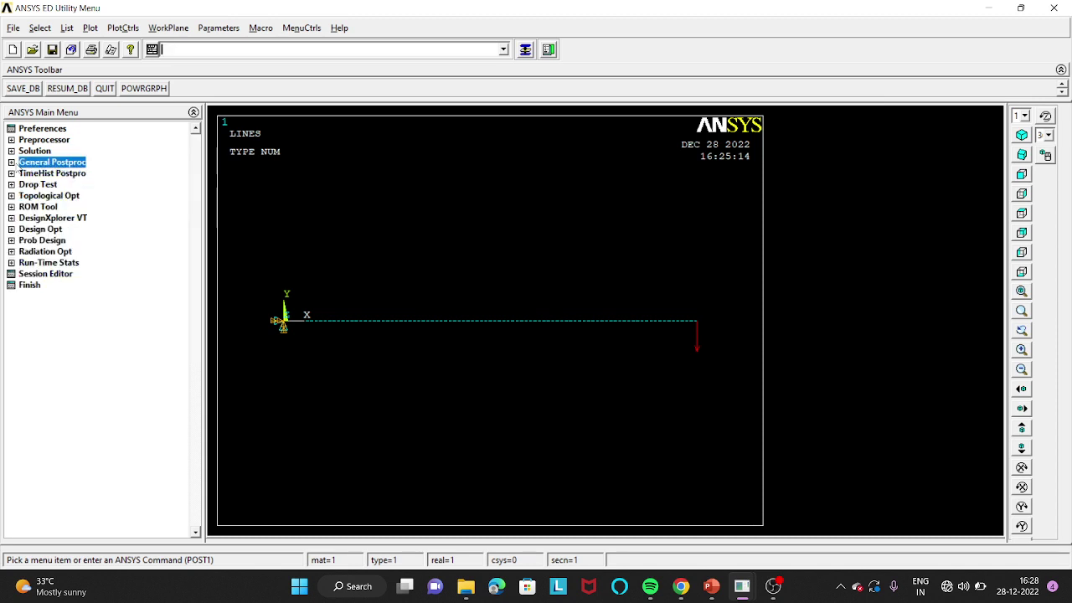
pyautogui.click(17, 162)
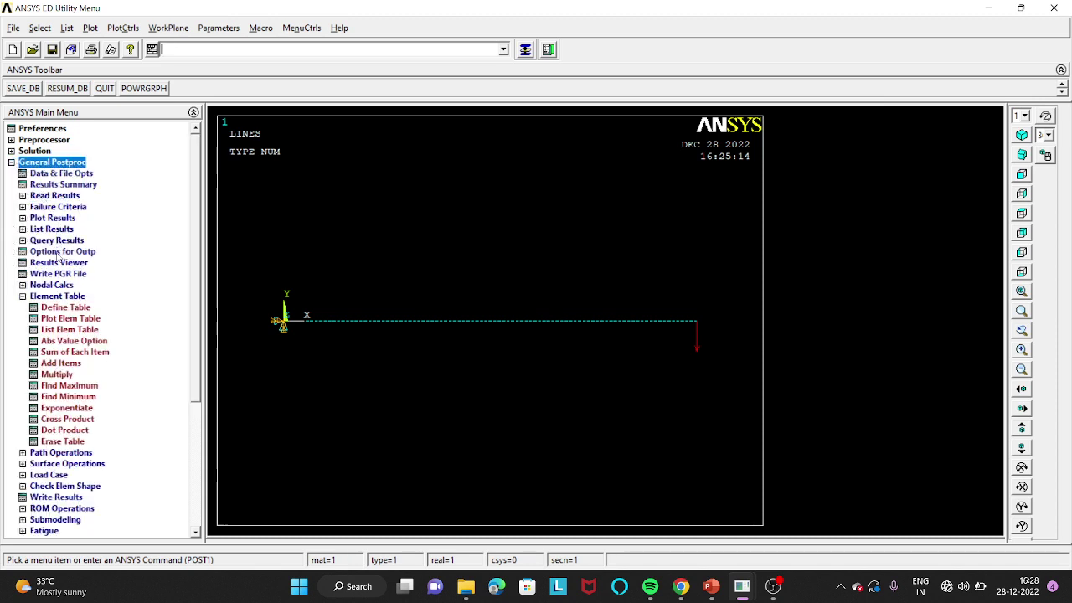
pyautogui.click(22, 296)
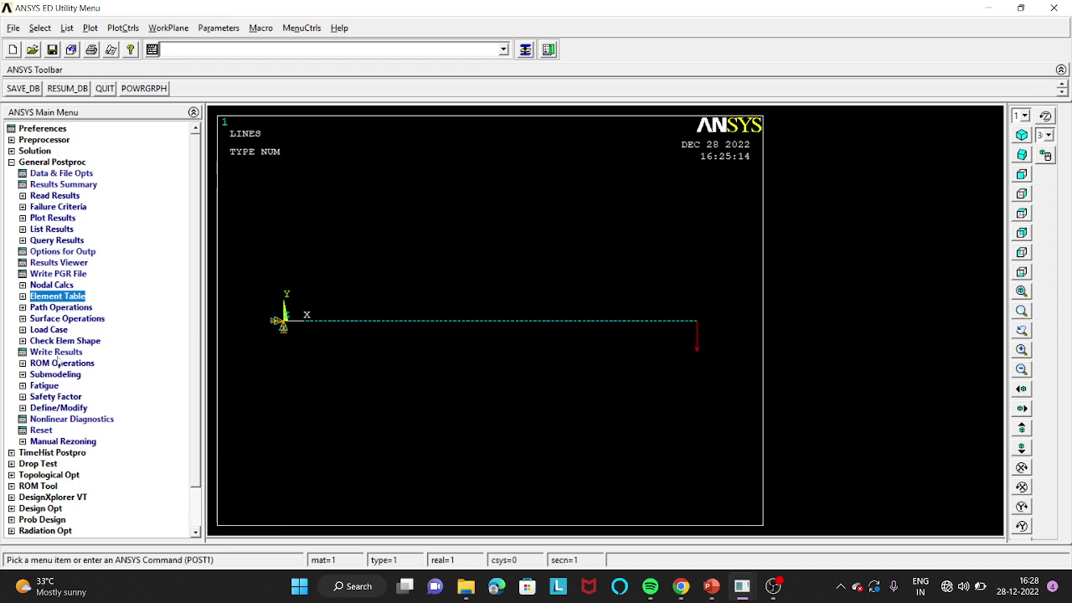
pyautogui.click(53, 218)
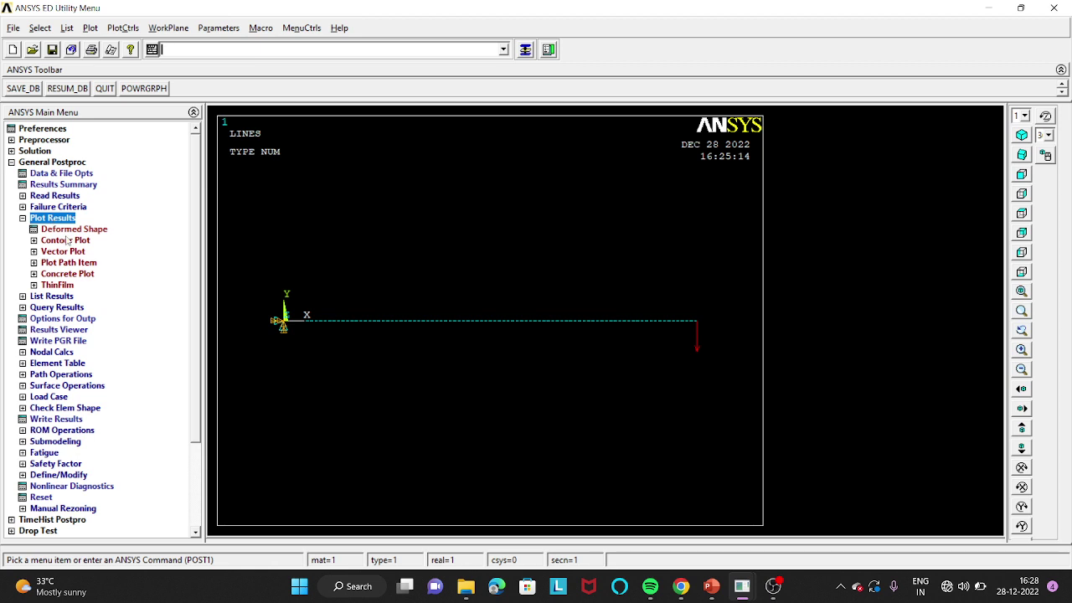
pyautogui.click(76, 240)
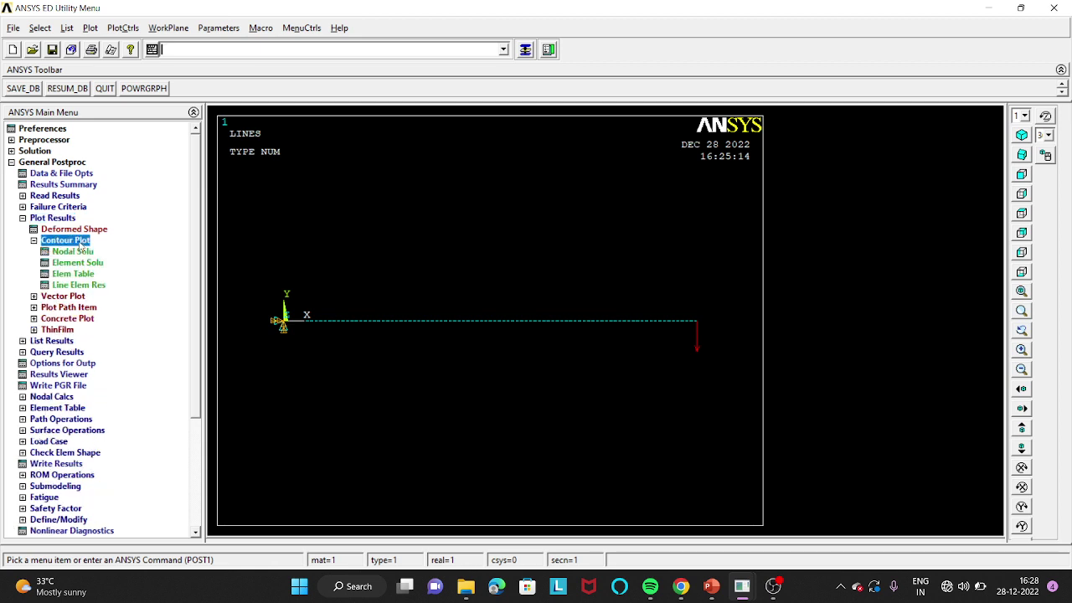
pyautogui.click(80, 285)
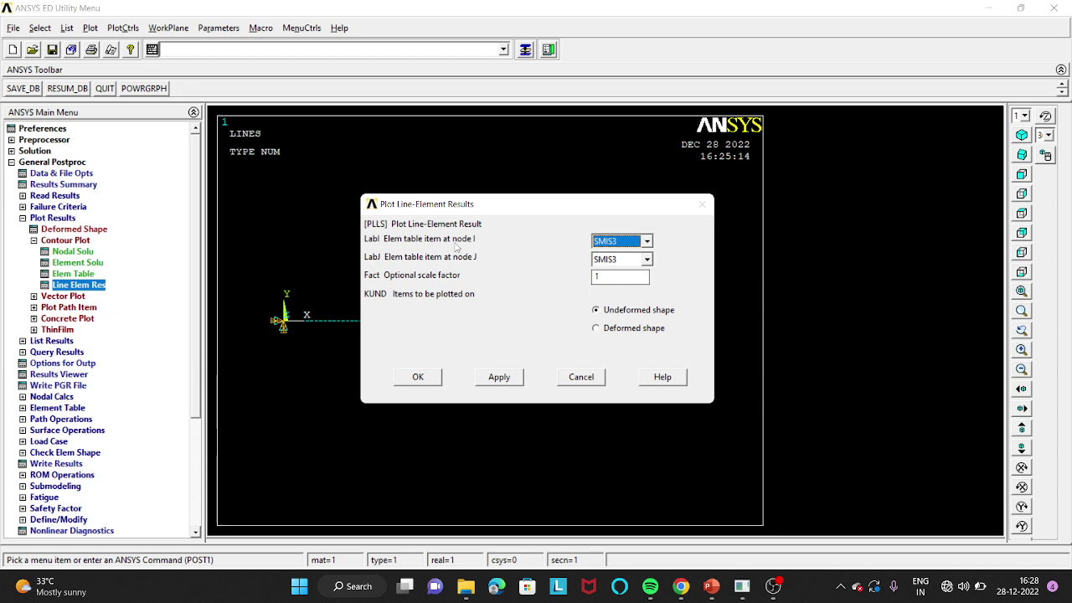
pyautogui.click(647, 242)
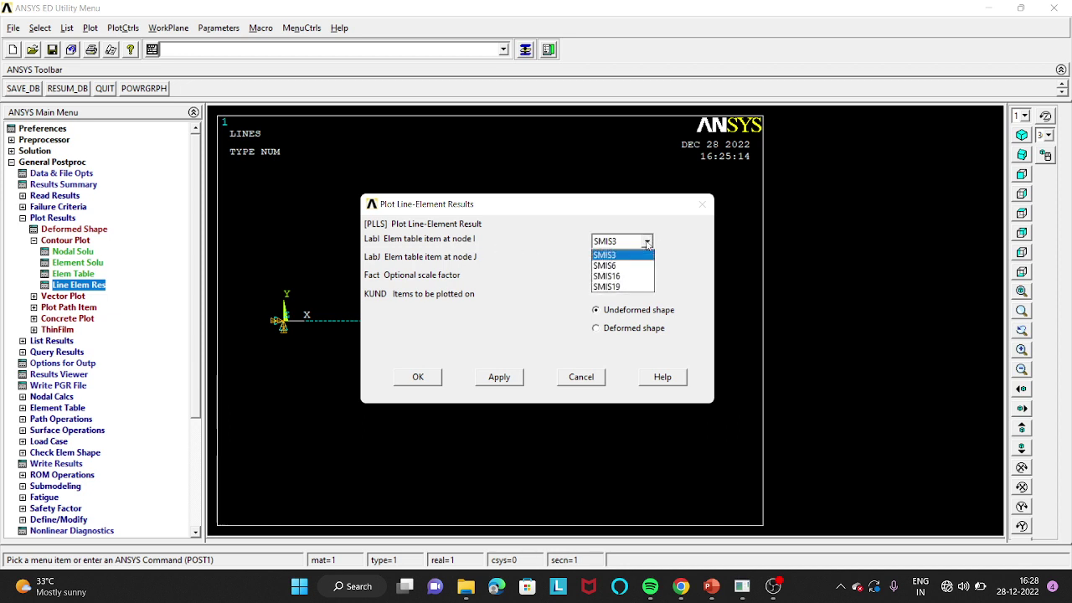
pyautogui.click(641, 265)
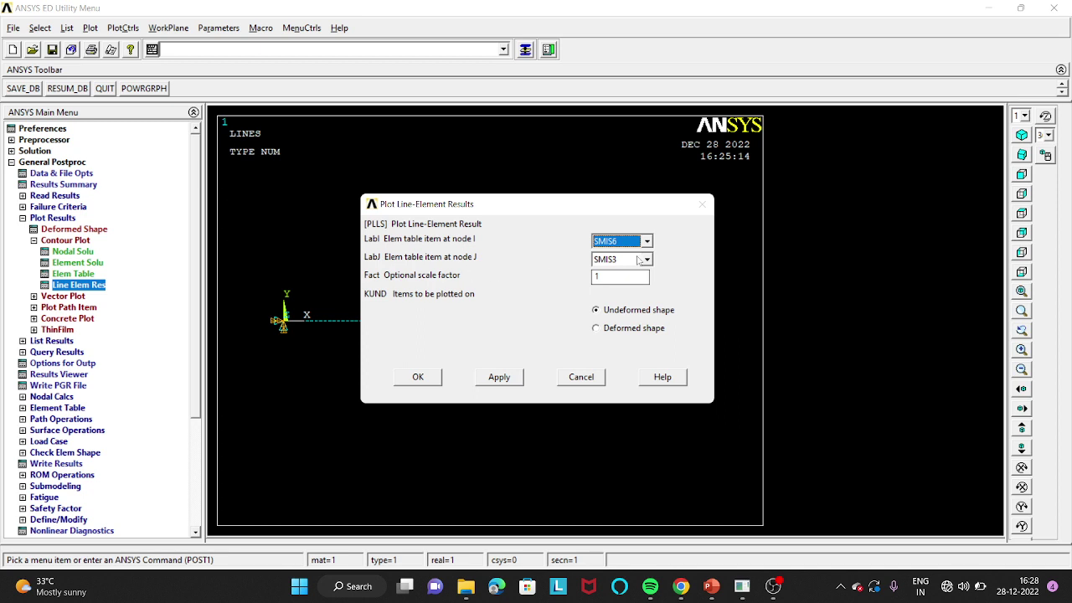
pyautogui.click(647, 260)
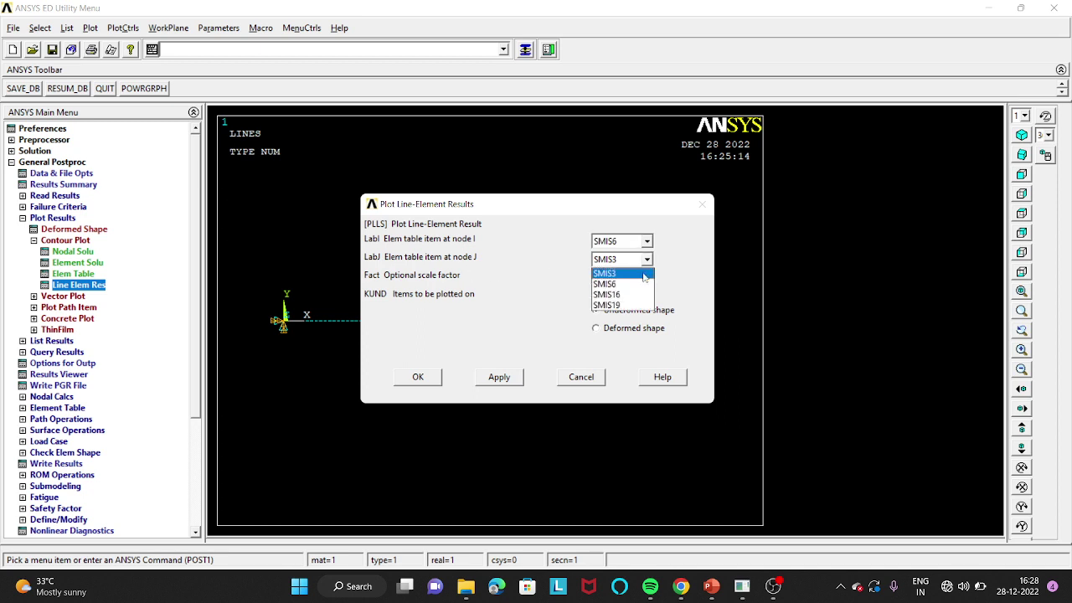
pyautogui.click(628, 306)
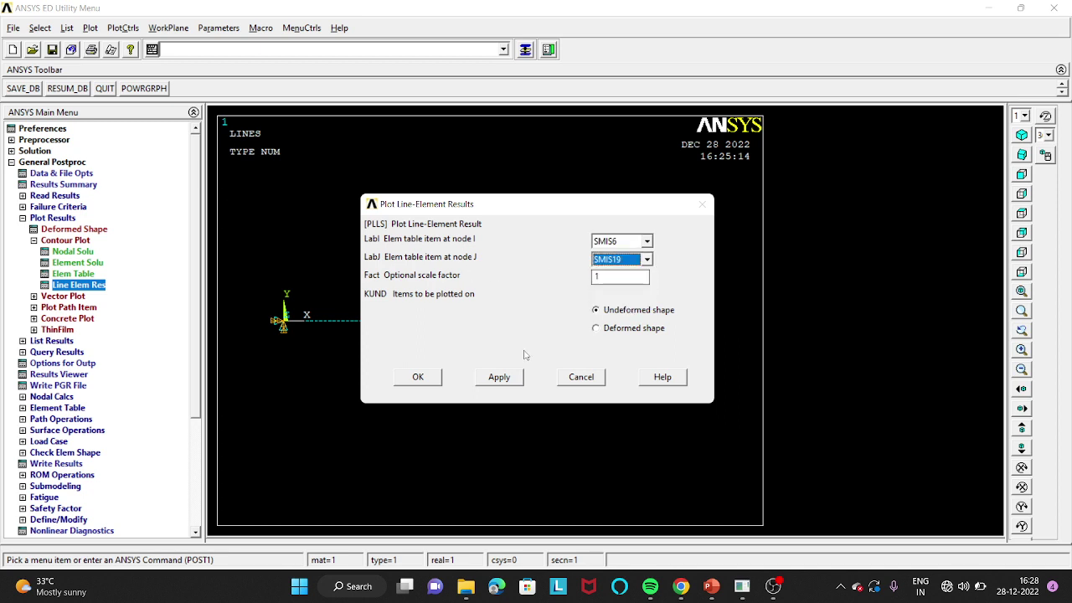
pyautogui.click(423, 379)
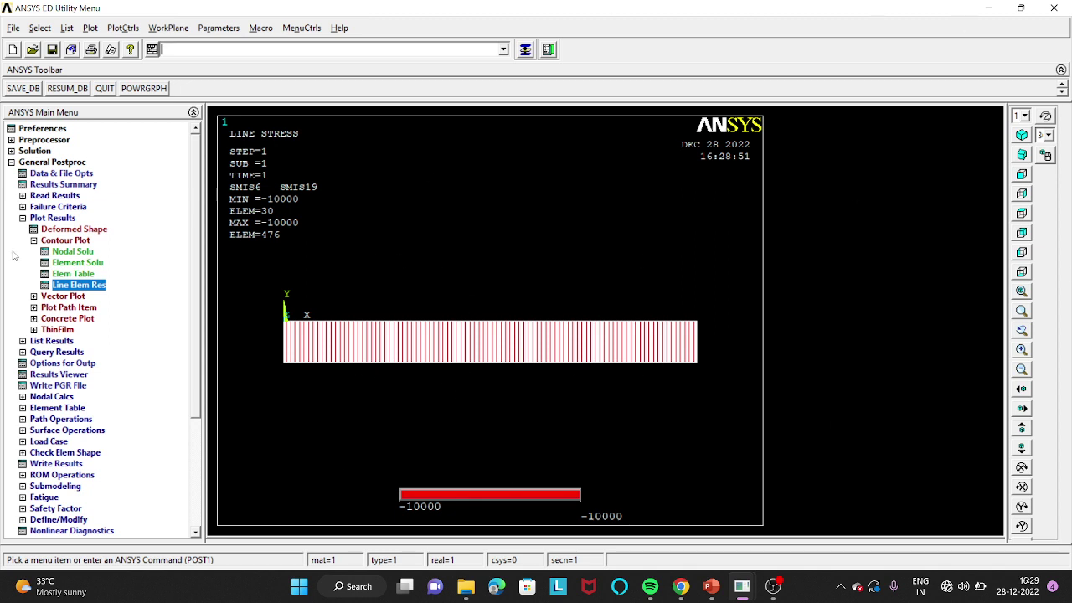
# Plot the bending moment diagram as line element results, with SMIS3 at node I and SMIS16 at node J
pyautogui.click(83, 285)
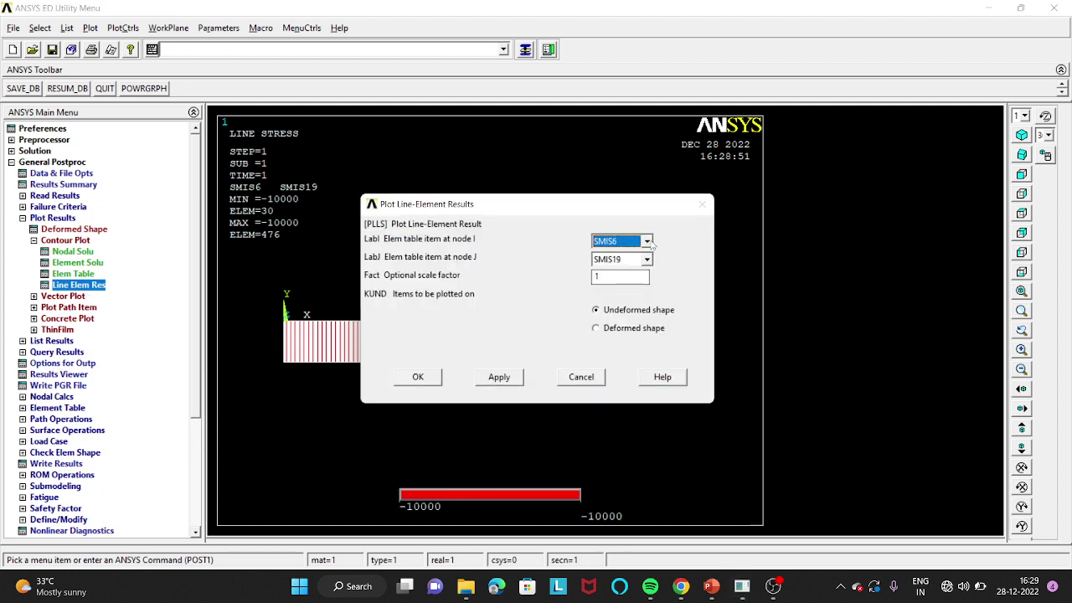
pyautogui.click(647, 242)
pyautogui.click(620, 256)
pyautogui.click(646, 259)
pyautogui.click(630, 293)
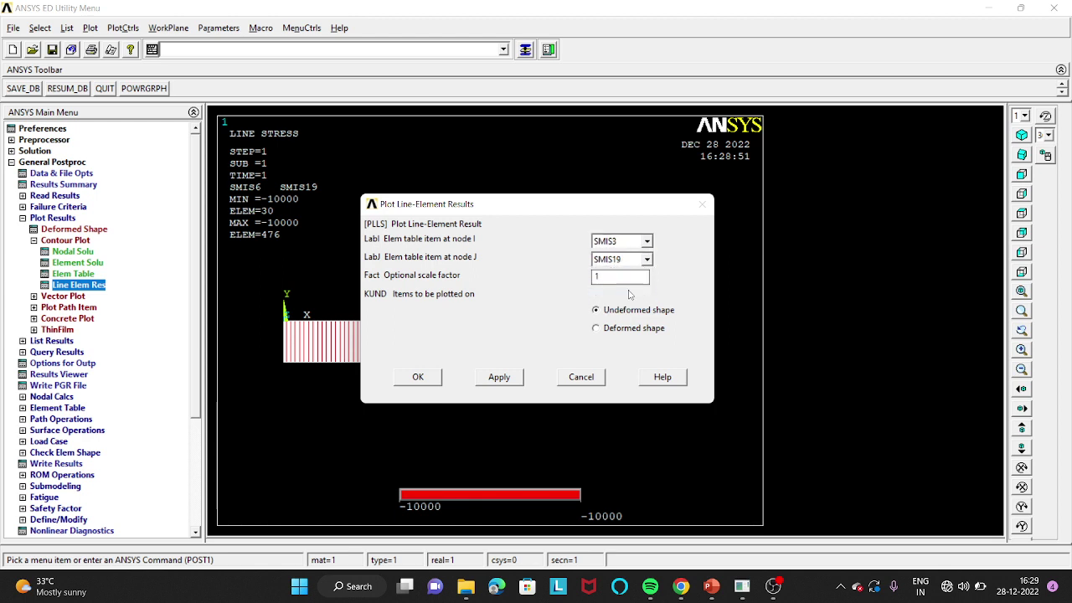
pyautogui.click(424, 376)
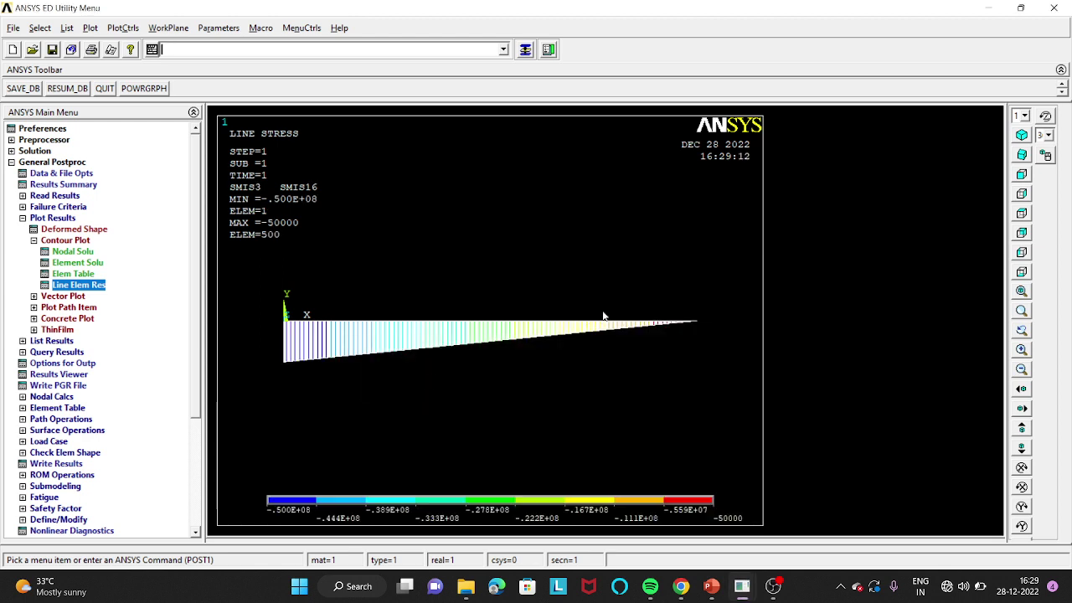